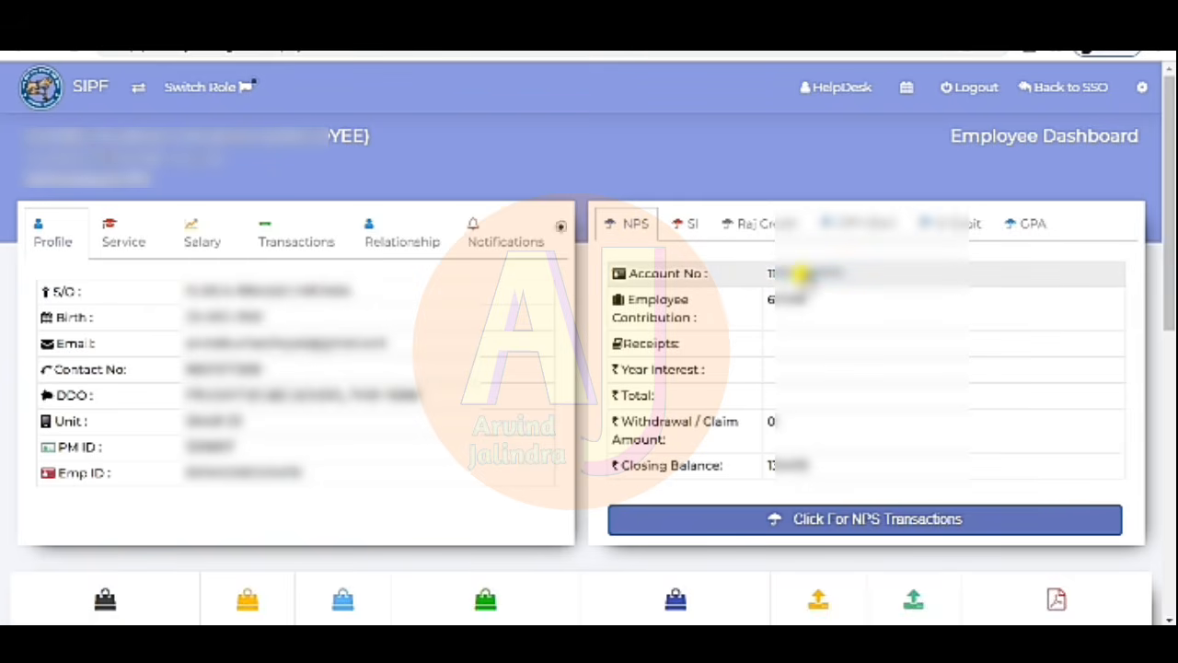
- Show the SI section on the Employee Dashboard, with policy number 0, premium 2200 and surrender value 0
left_click(689, 231)
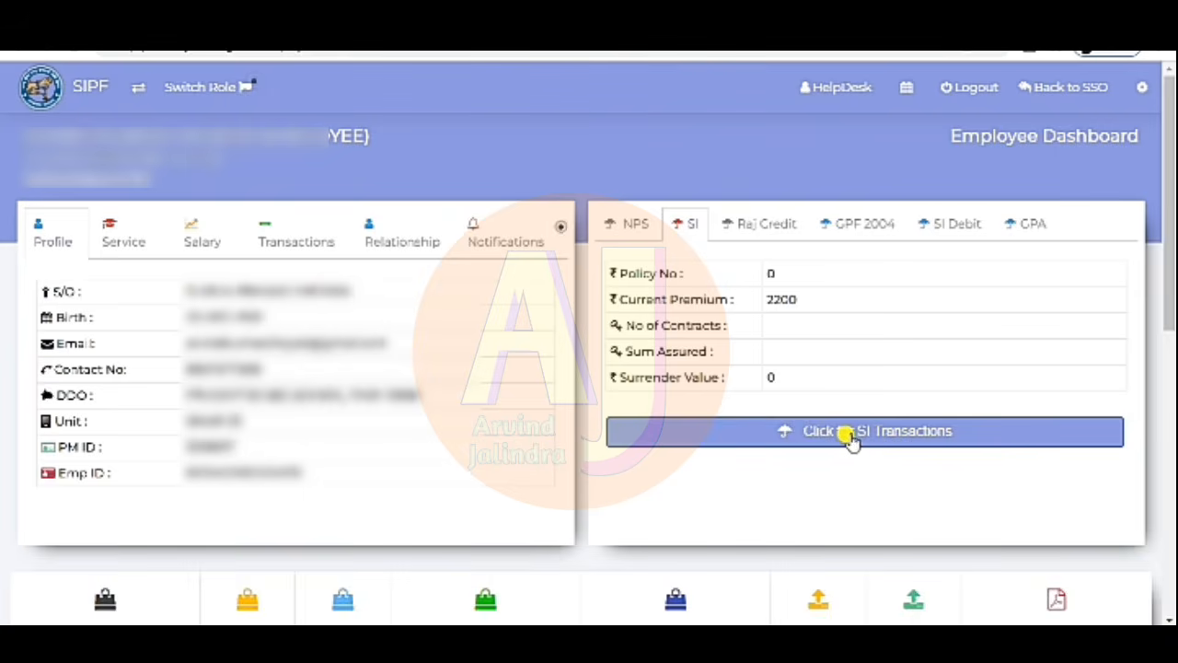
left_click(849, 438)
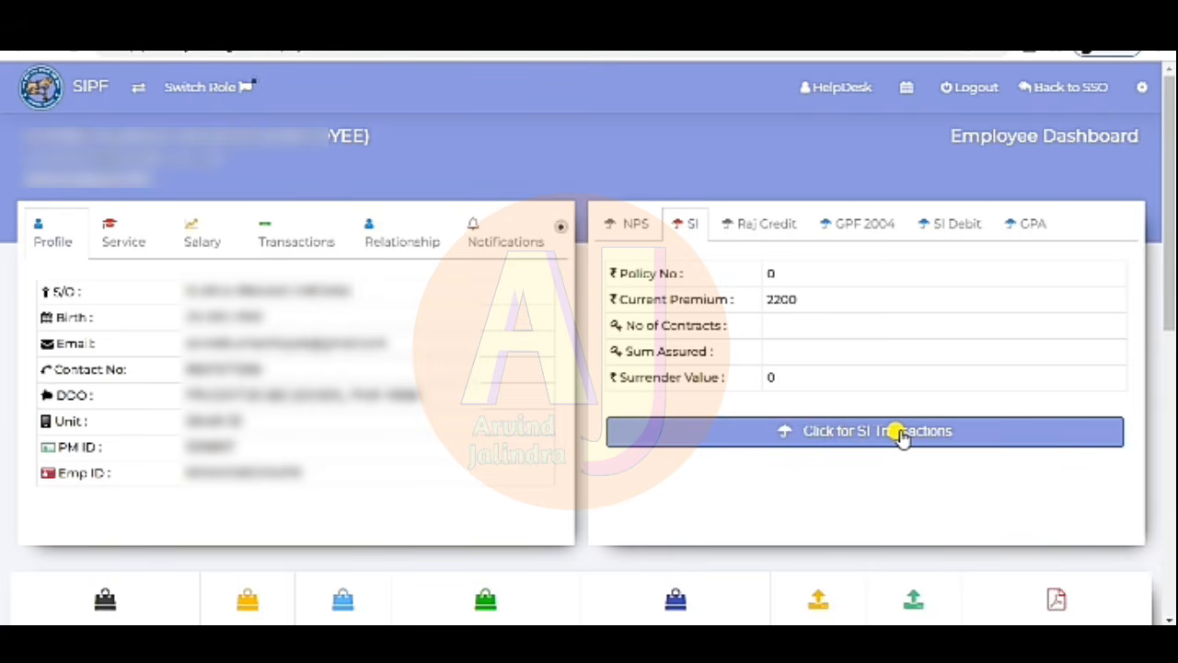
left_click(901, 438)
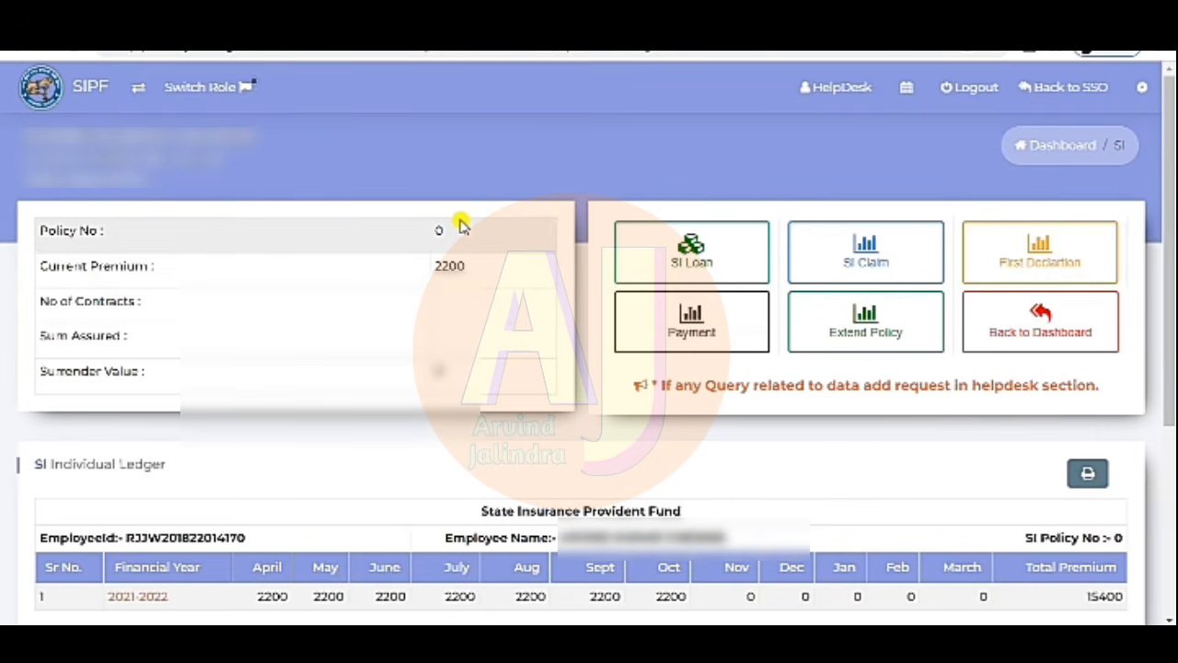
left_click(676, 261)
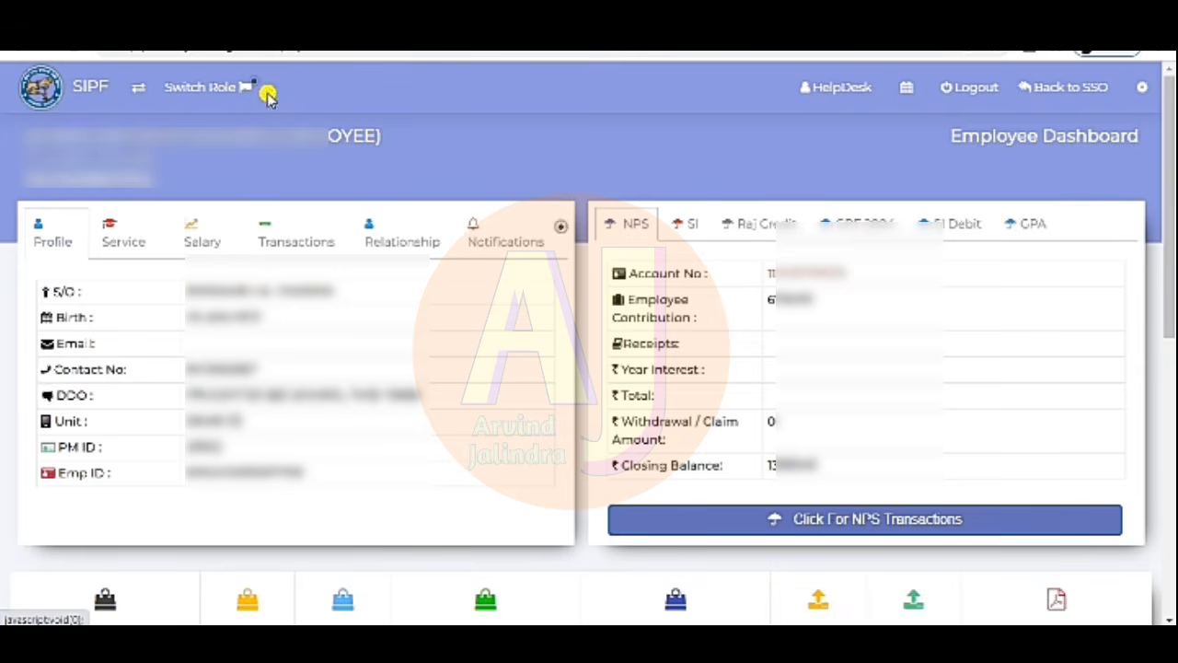
- Switch the active role from employee to DDO to bring up the Sikar DDO dashboard
left_click(249, 89)
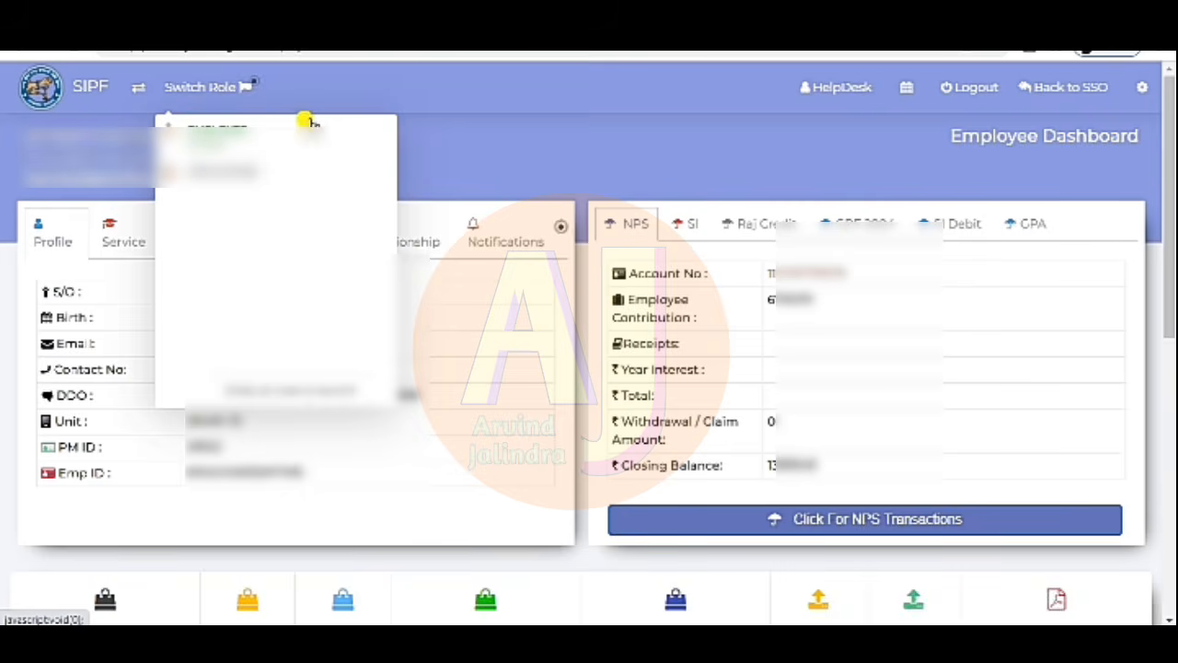
left_click(238, 185)
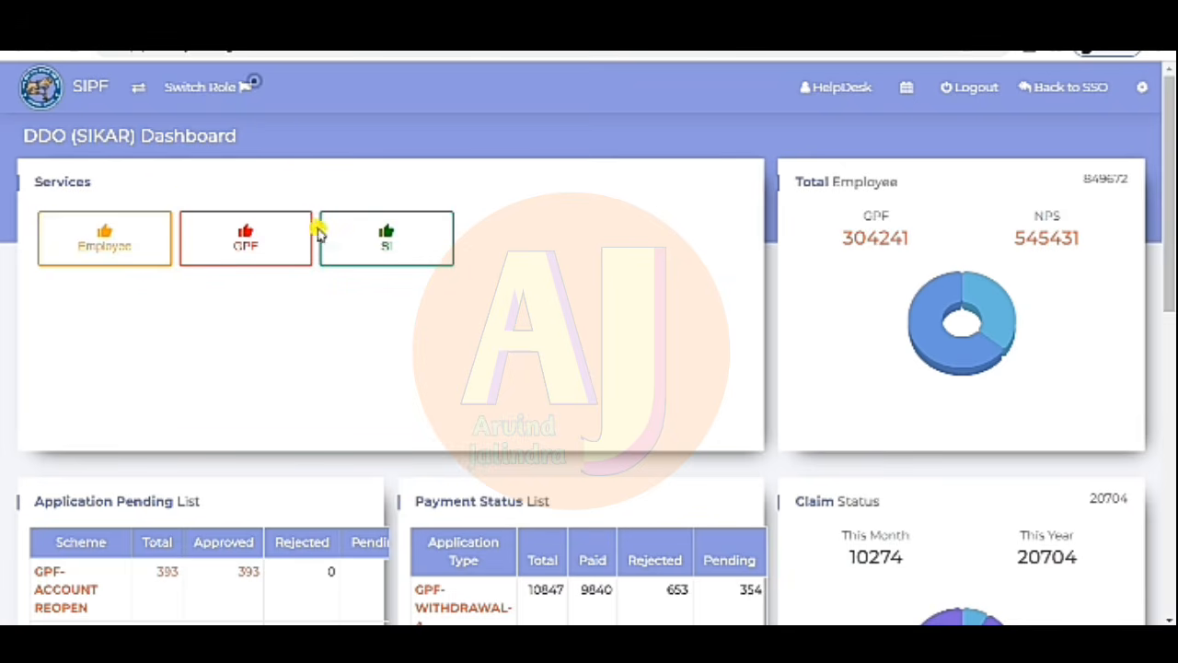
- Go to Employee services, then Profile, to reach the Employee Search form
left_click(100, 242)
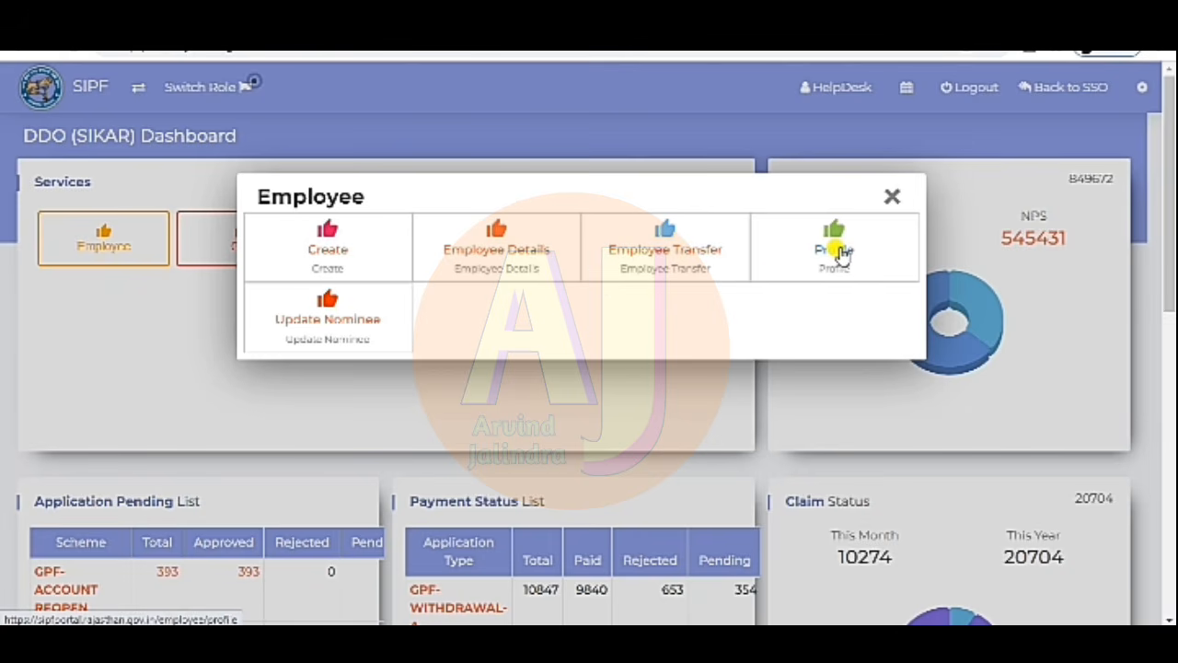
left_click(833, 252)
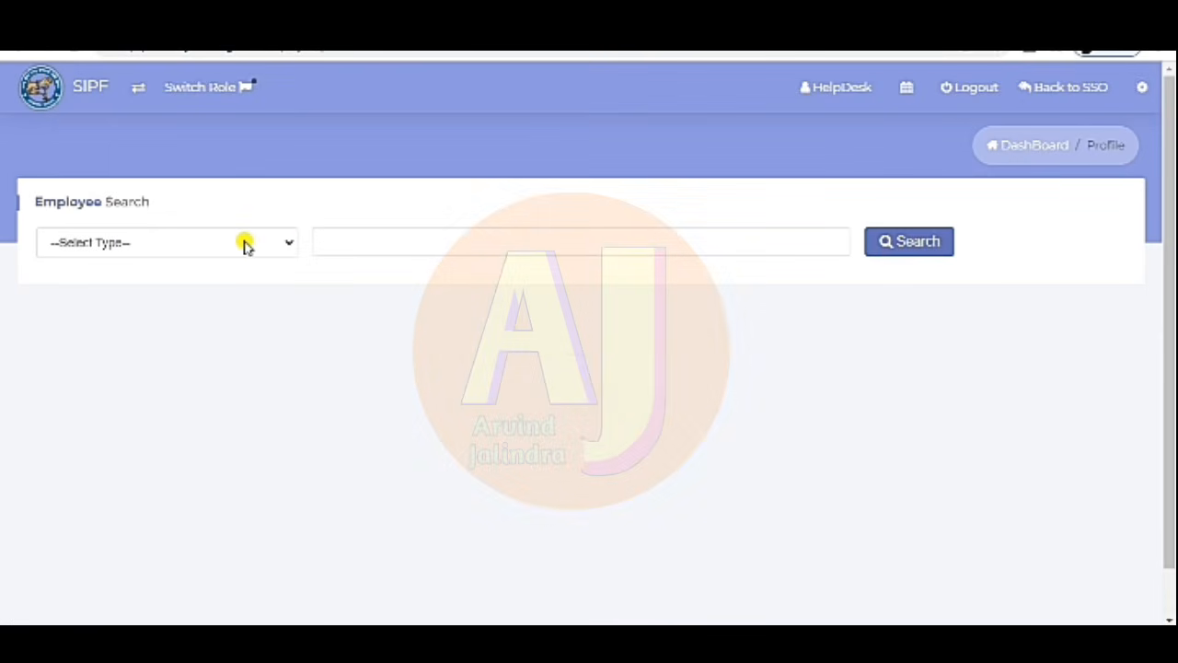
- Search by EMPLOYEE NAME, entering the employee's name, so their single record is listed
left_click(246, 243)
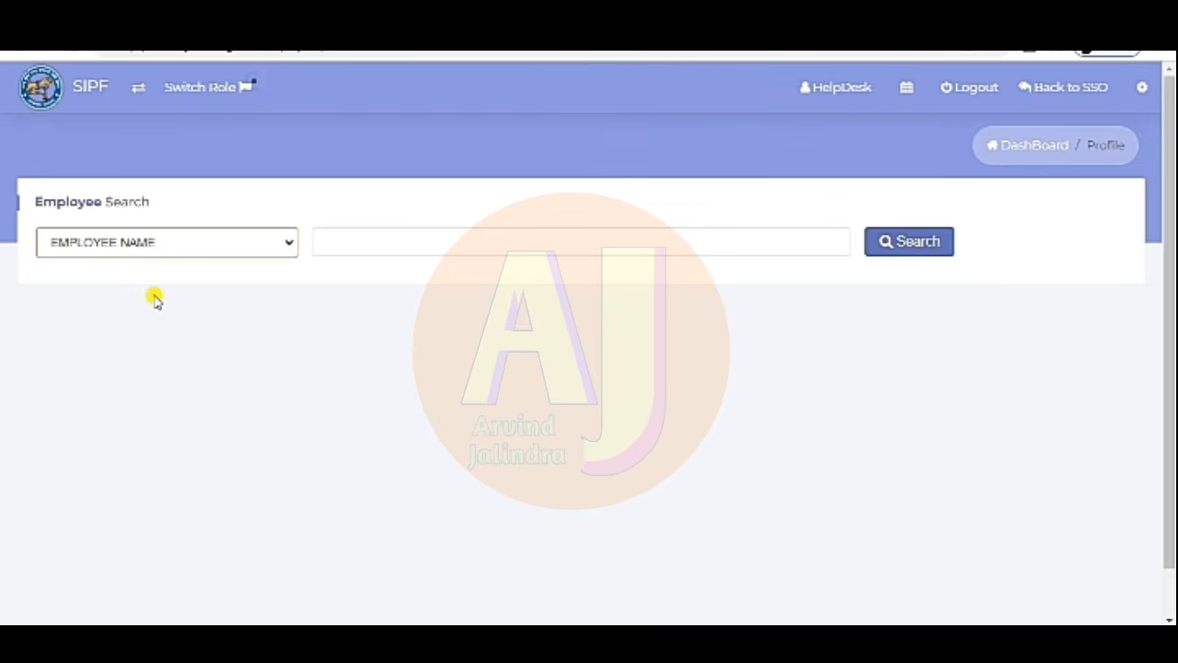
left_click(248, 250)
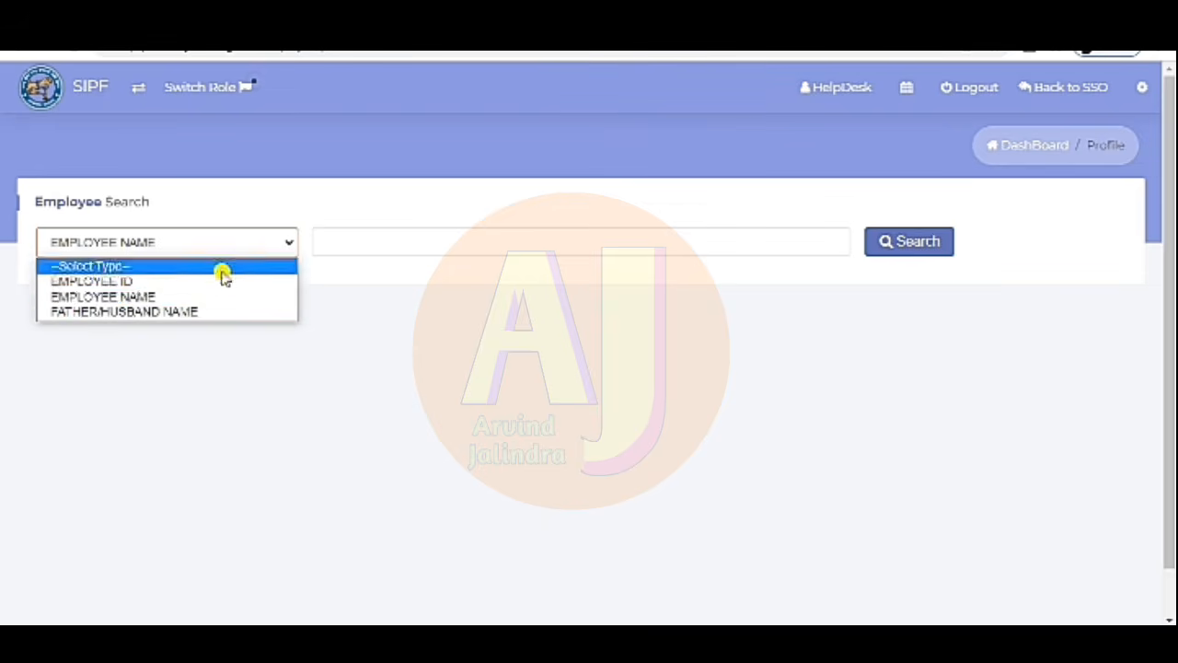
left_click(177, 296)
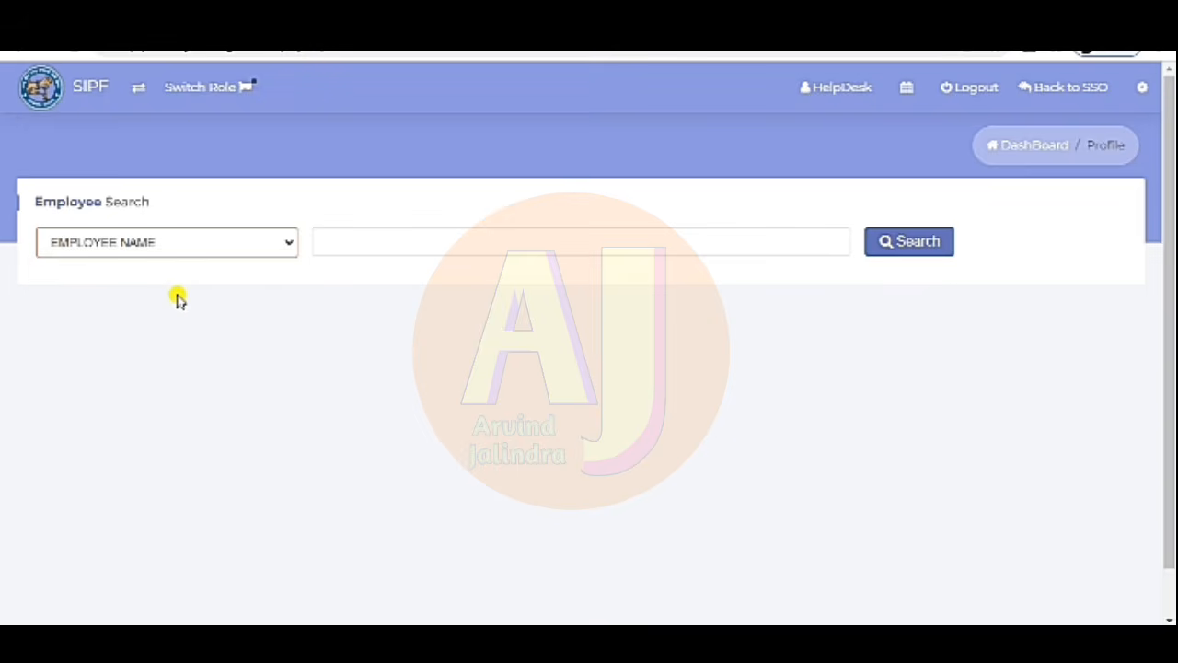
left_click(373, 239)
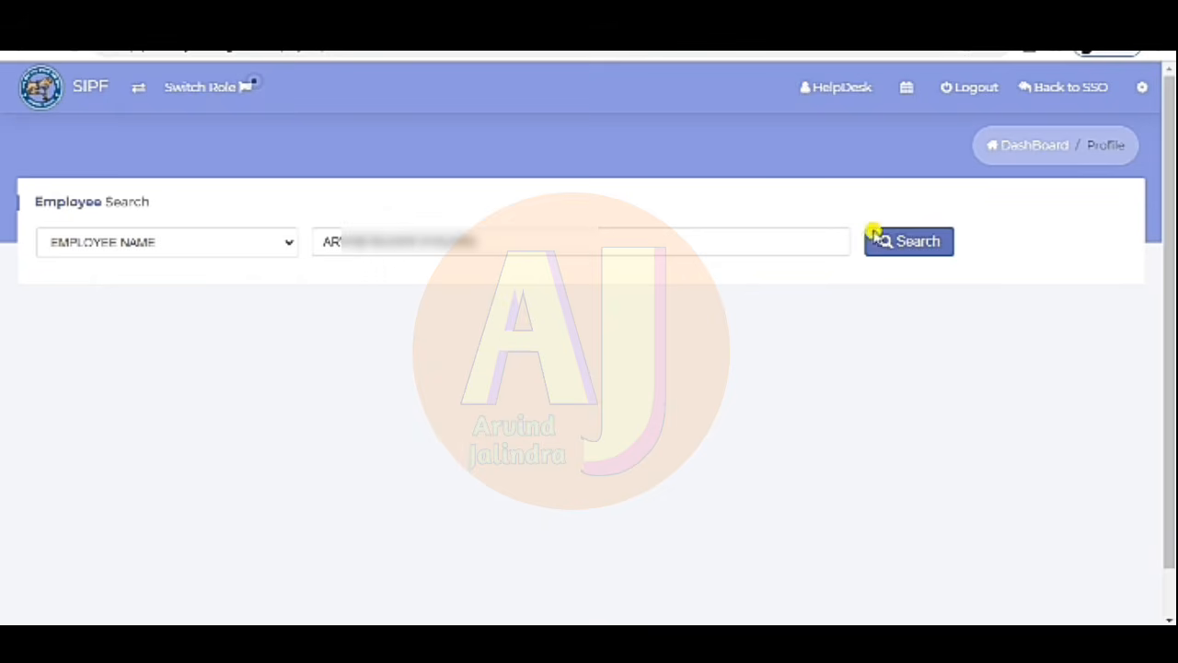
left_click(919, 241)
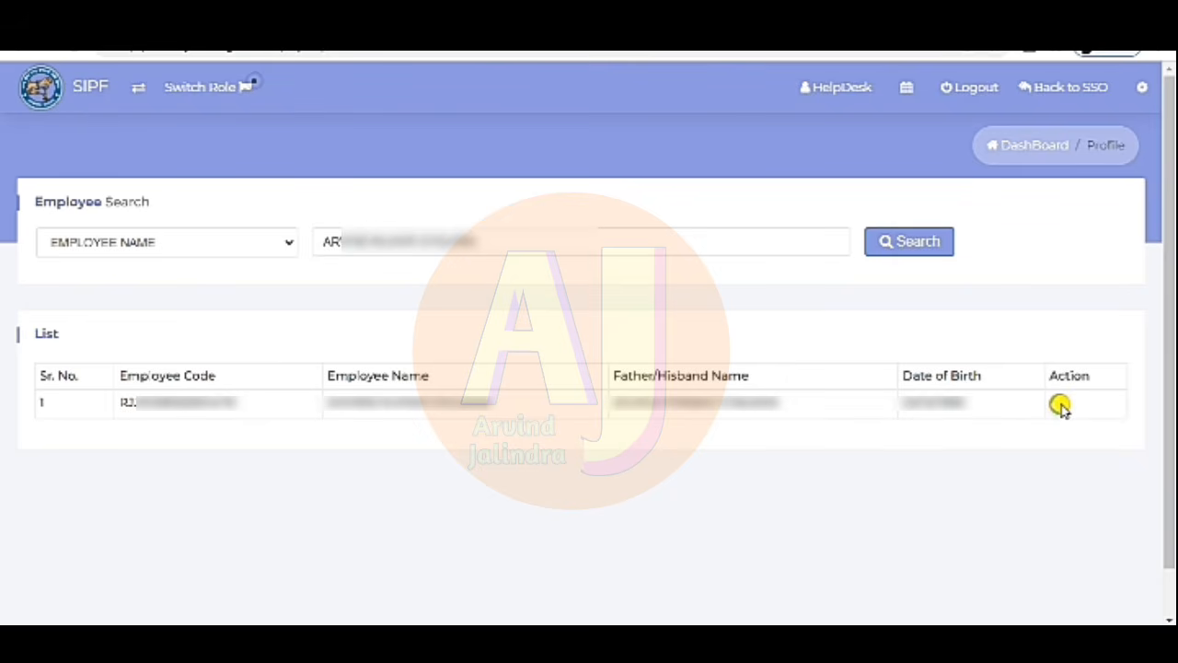
- View the found employee's profile and step through its Contact, Service, Scheme and Service History tabs
left_click(1060, 404)
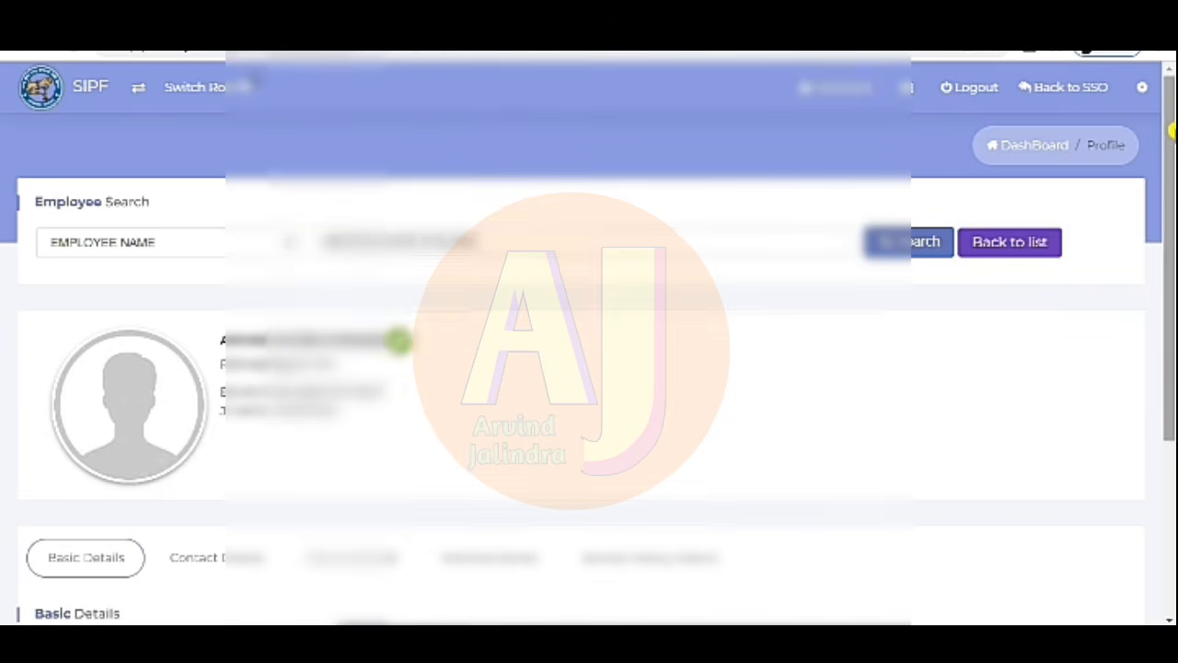
scroll(1037, 266, "down", 3)
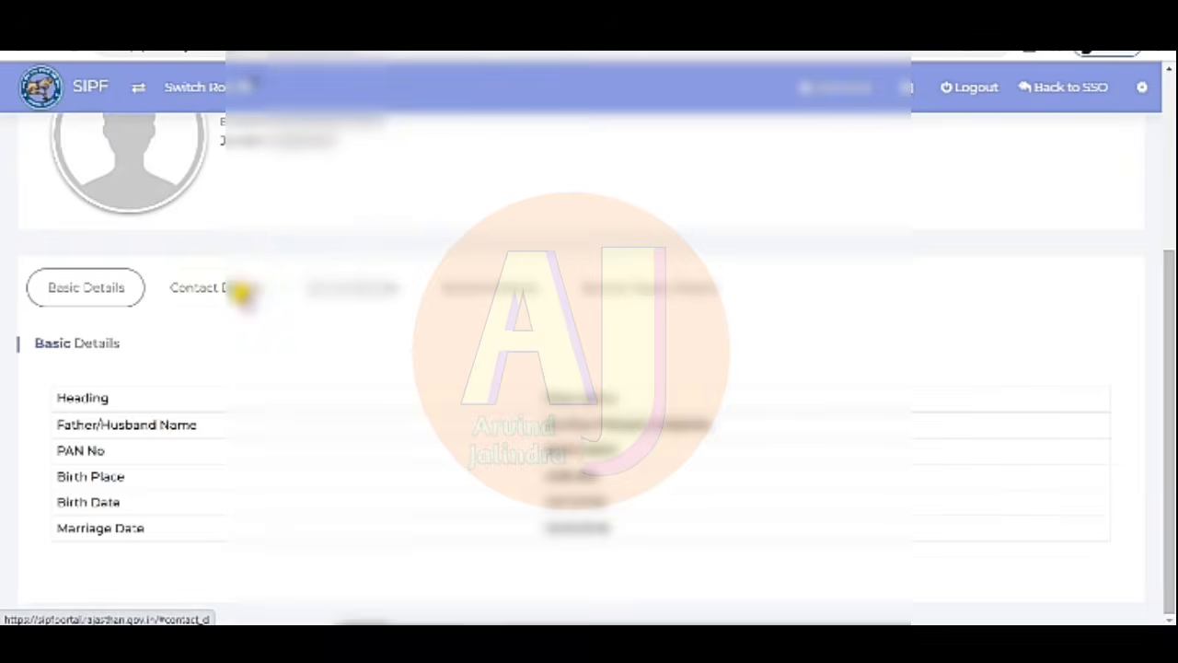
left_click(242, 292)
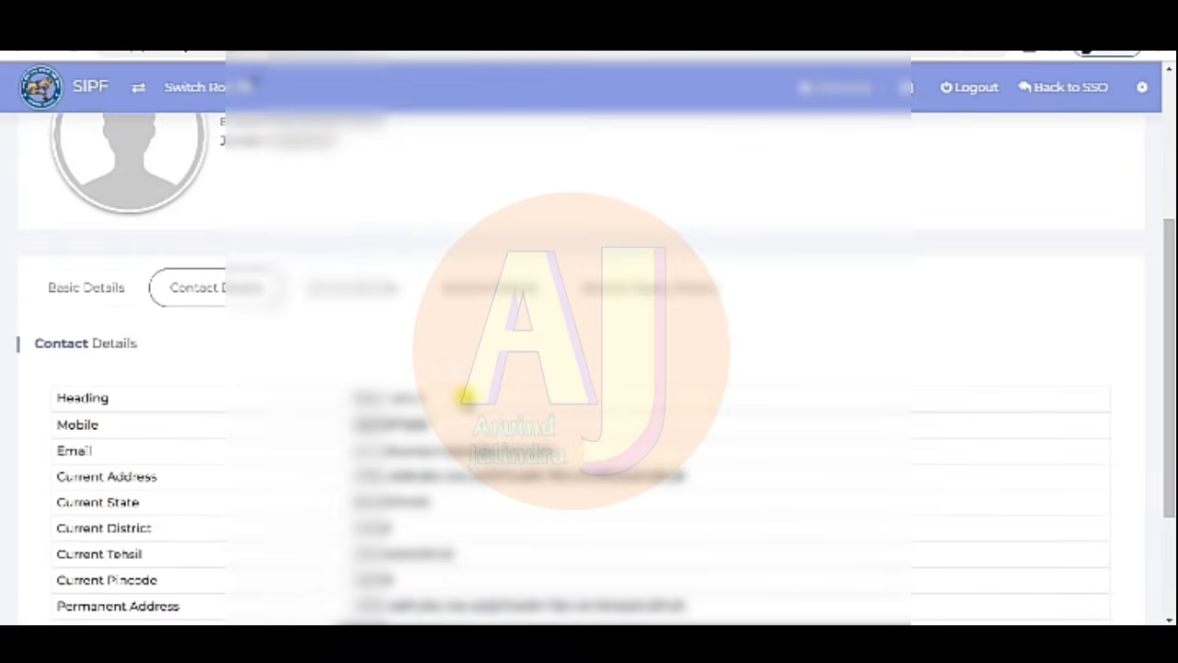
left_click(357, 295)
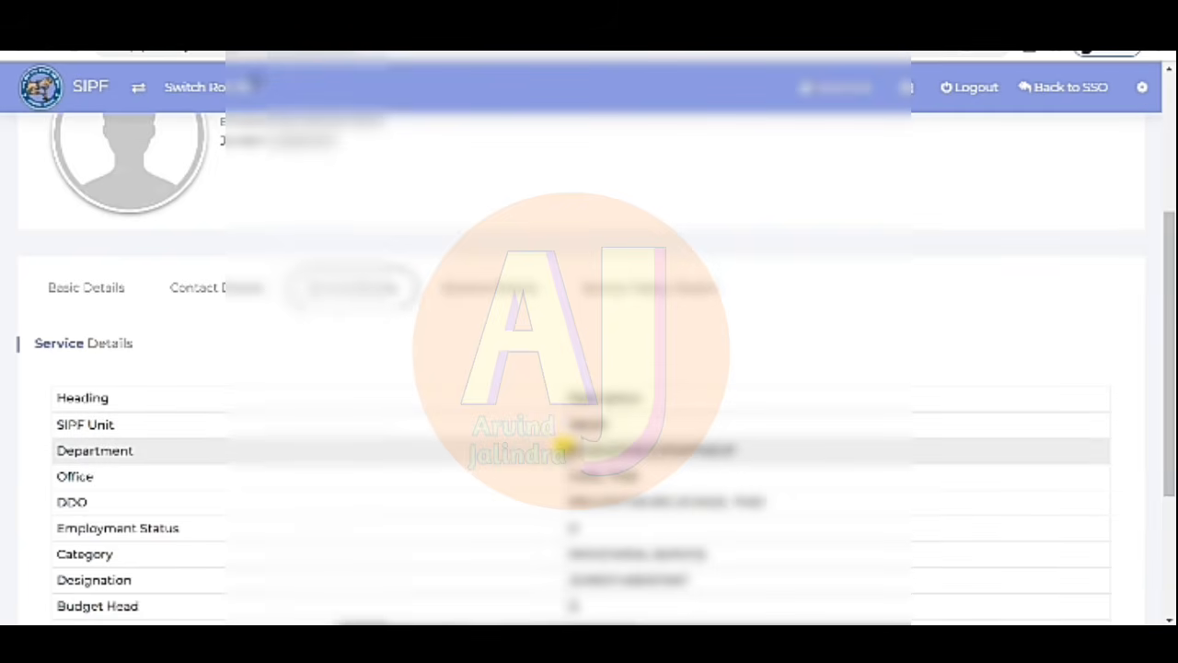
left_click_drag(1171, 316, 1170, 376)
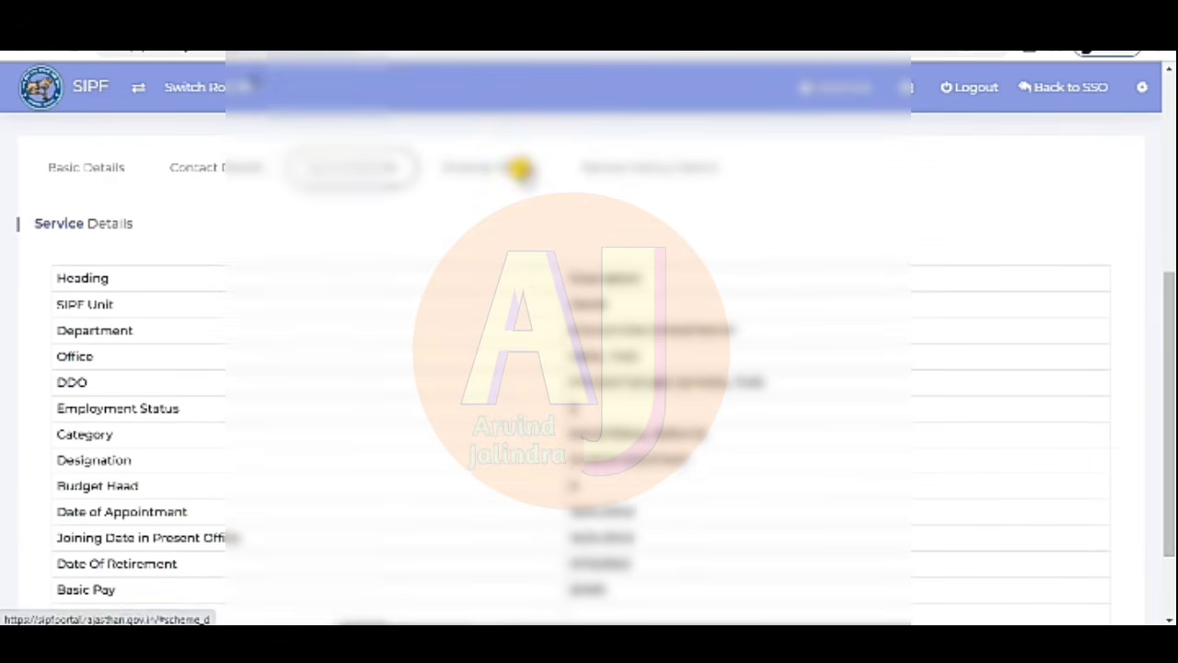
left_click(520, 168)
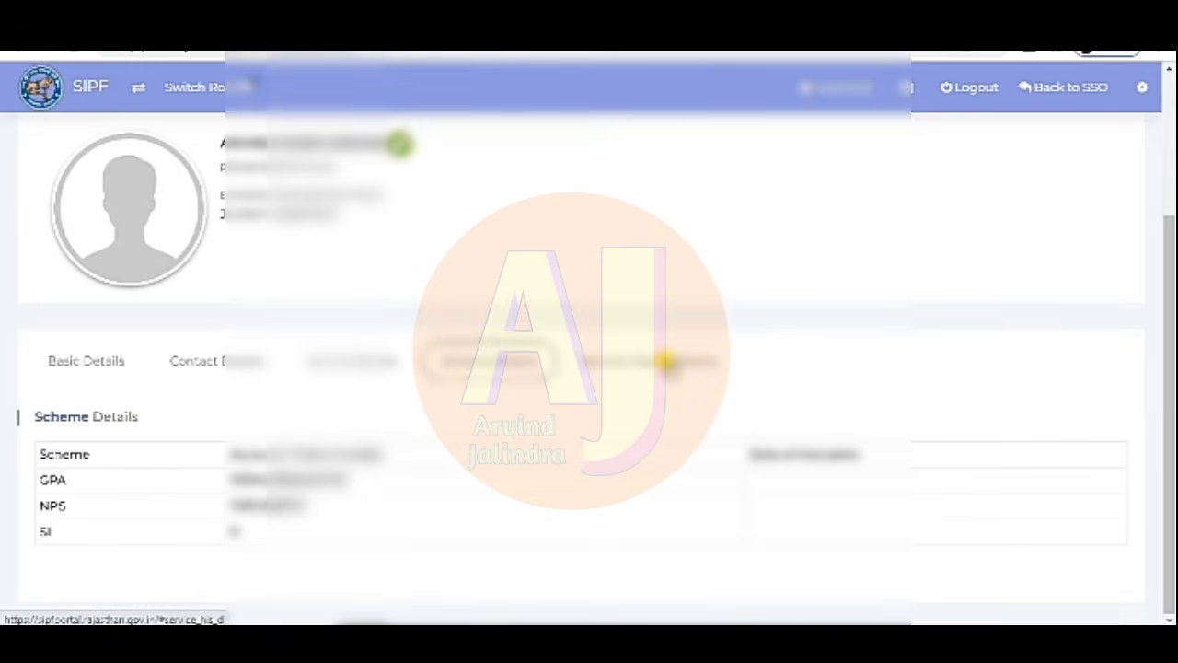
left_click(665, 361)
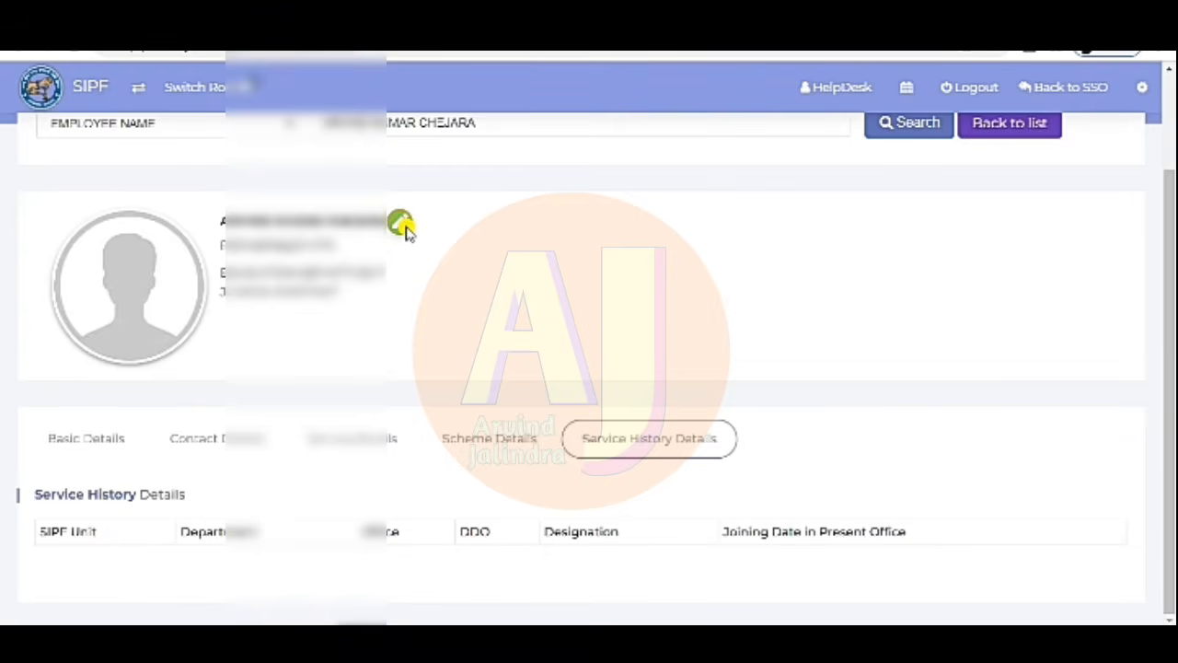
- Open the employee's edit form and scroll through its basic, contact, service and scheme (GPA, NPS, SI) sections
left_click(399, 226)
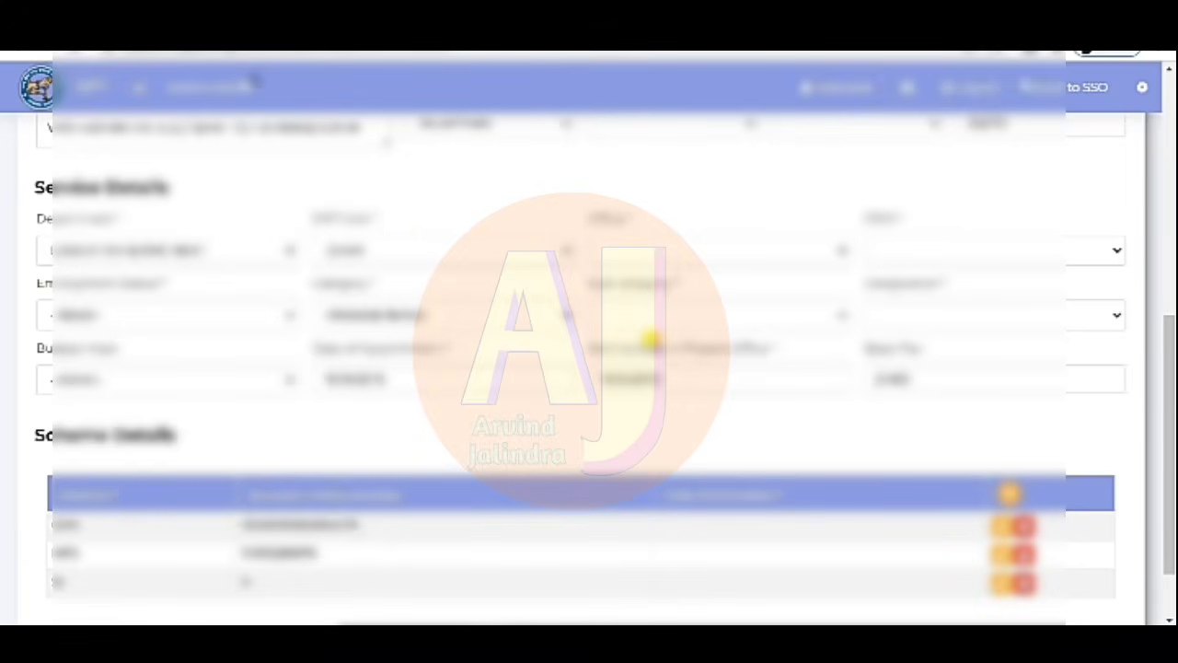
scroll(1171, 221, "up", 1)
scroll(1170, 220, "up", 5)
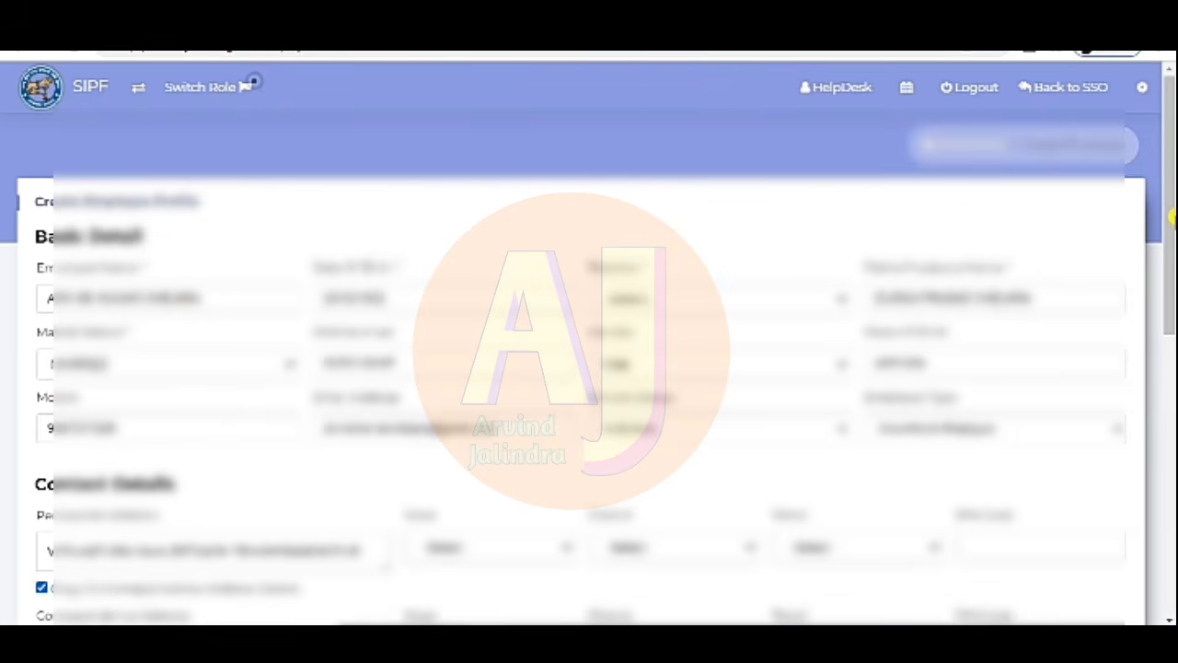
left_click_drag(1171, 217, 1169, 479)
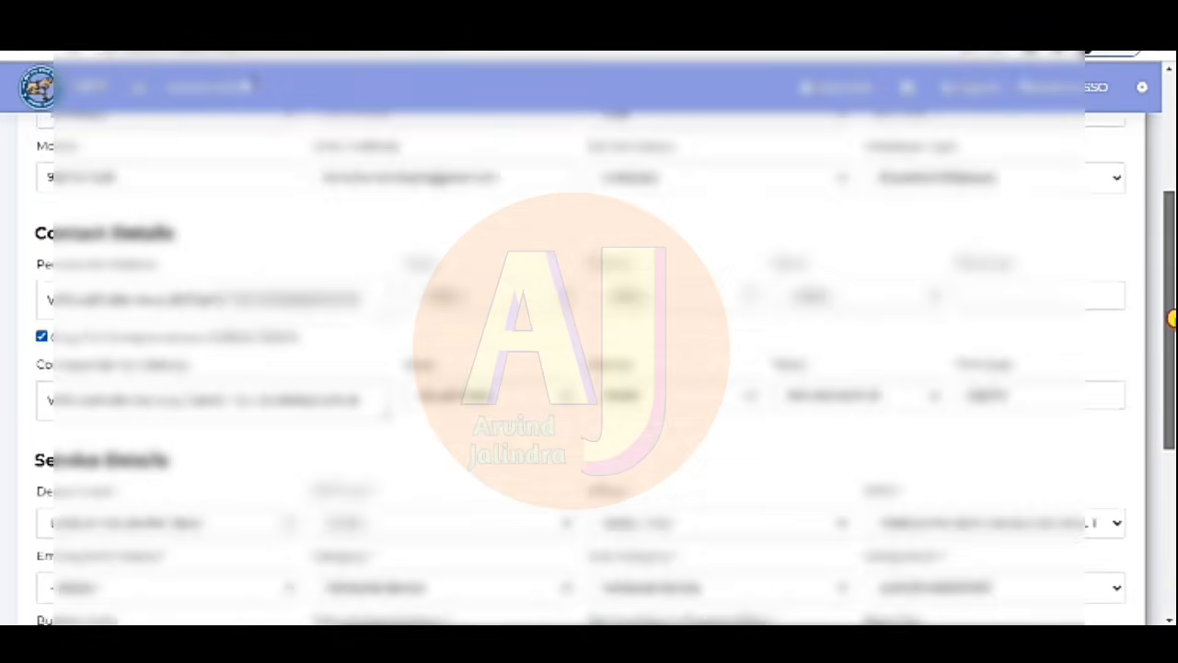
left_click_drag(1172, 318, 1172, 197)
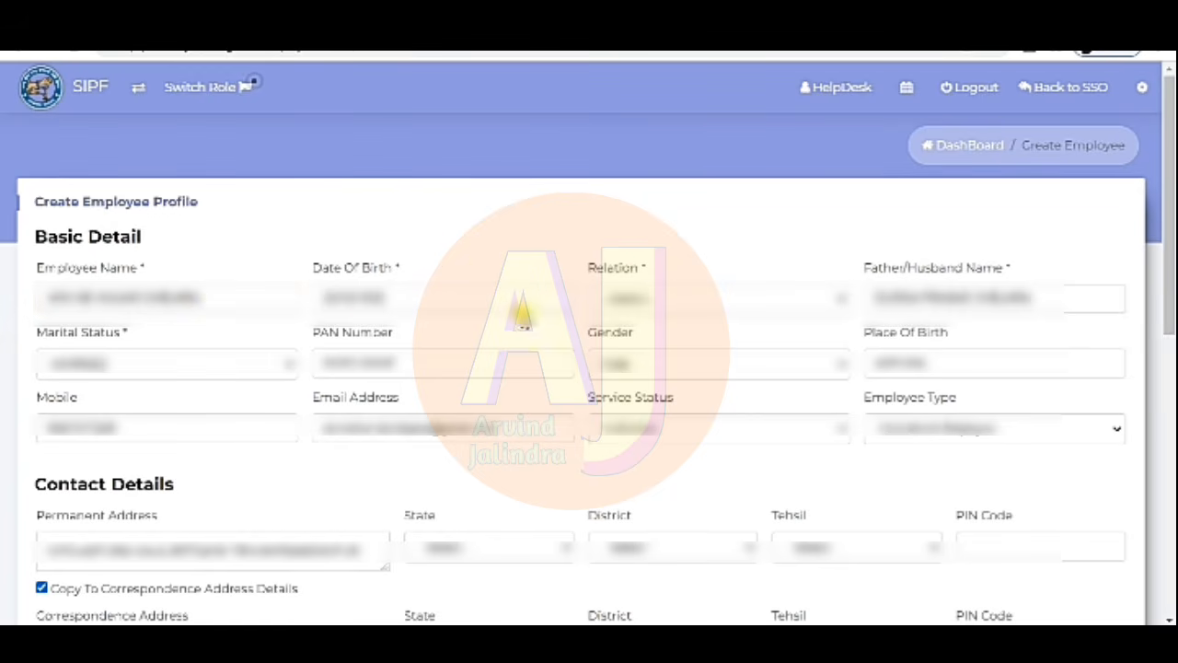
left_click(660, 293)
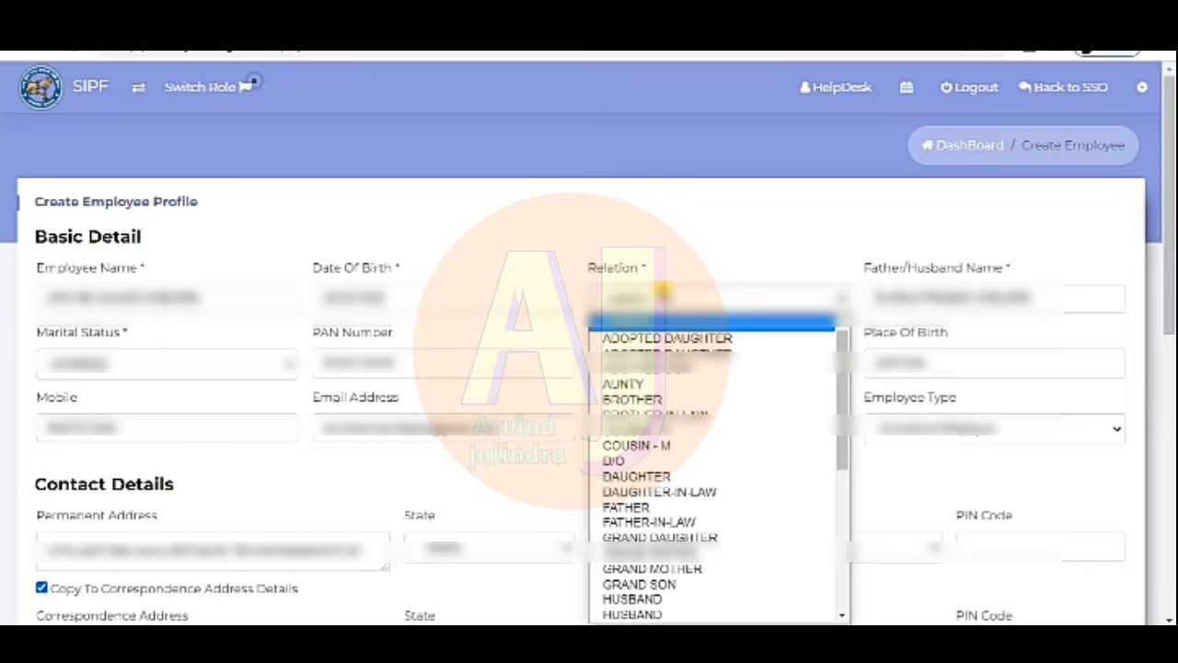
left_click(679, 249)
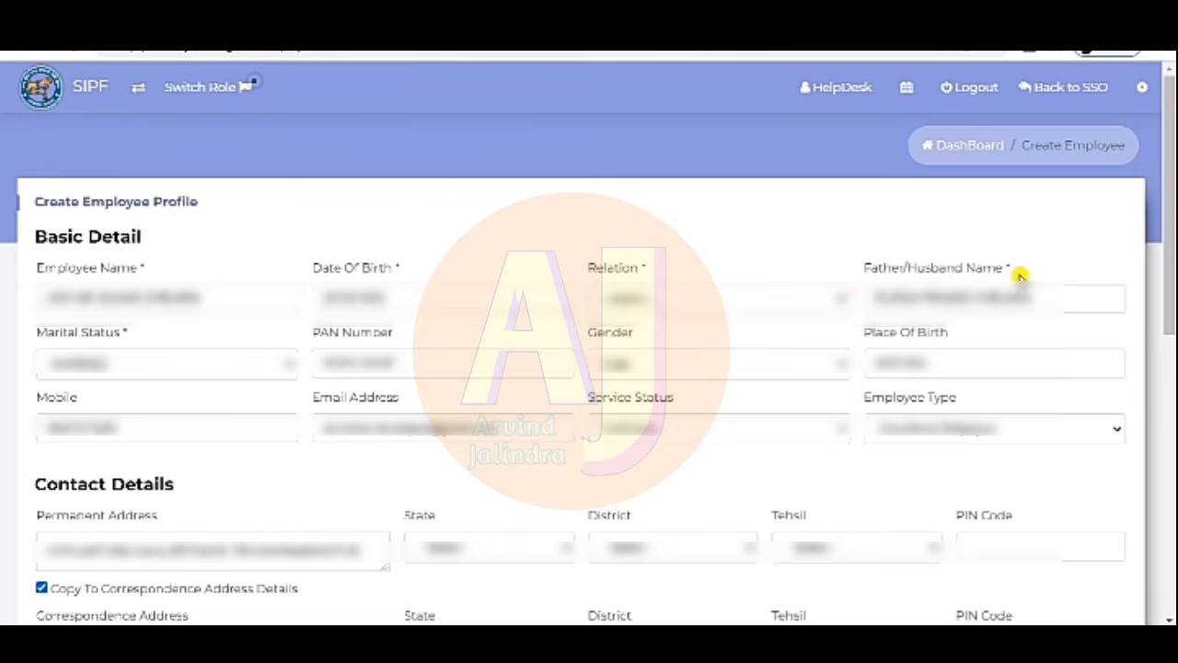
left_click(717, 306)
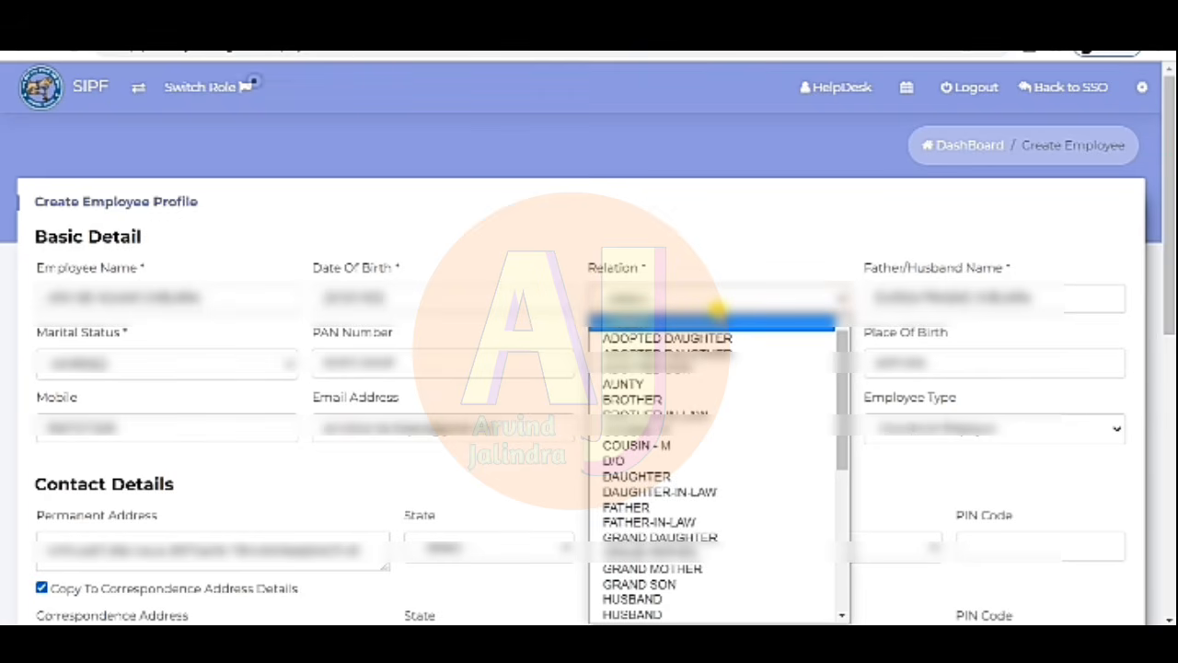
scroll(671, 489, "down", 5)
left_click(671, 490)
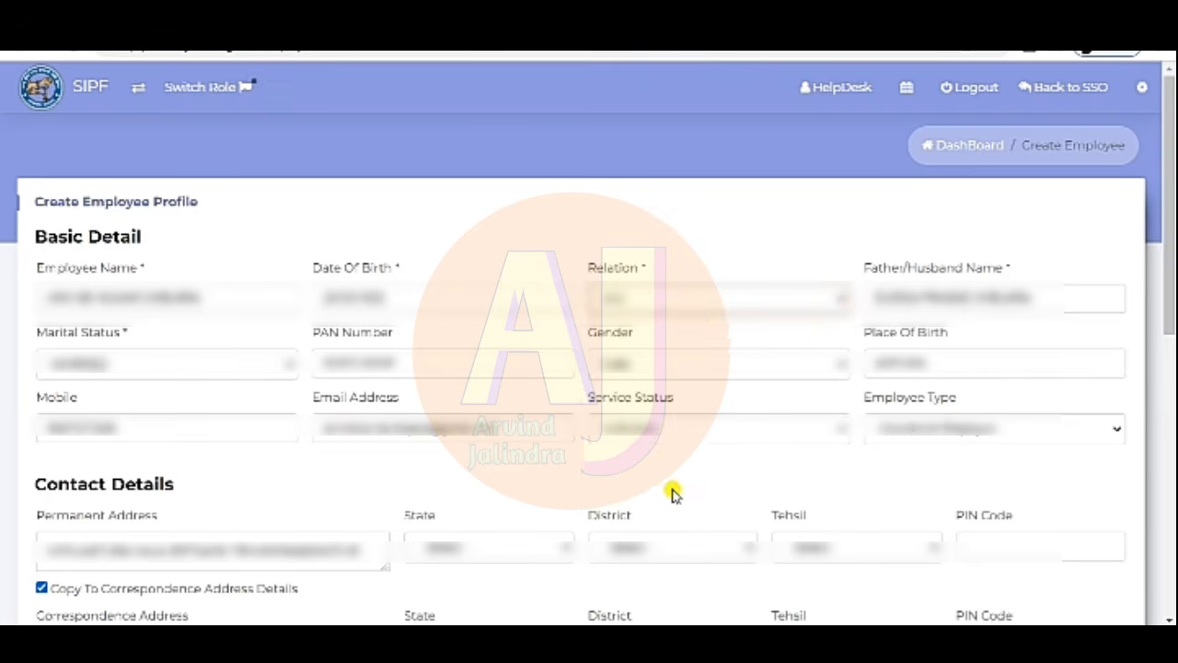
left_click(709, 205)
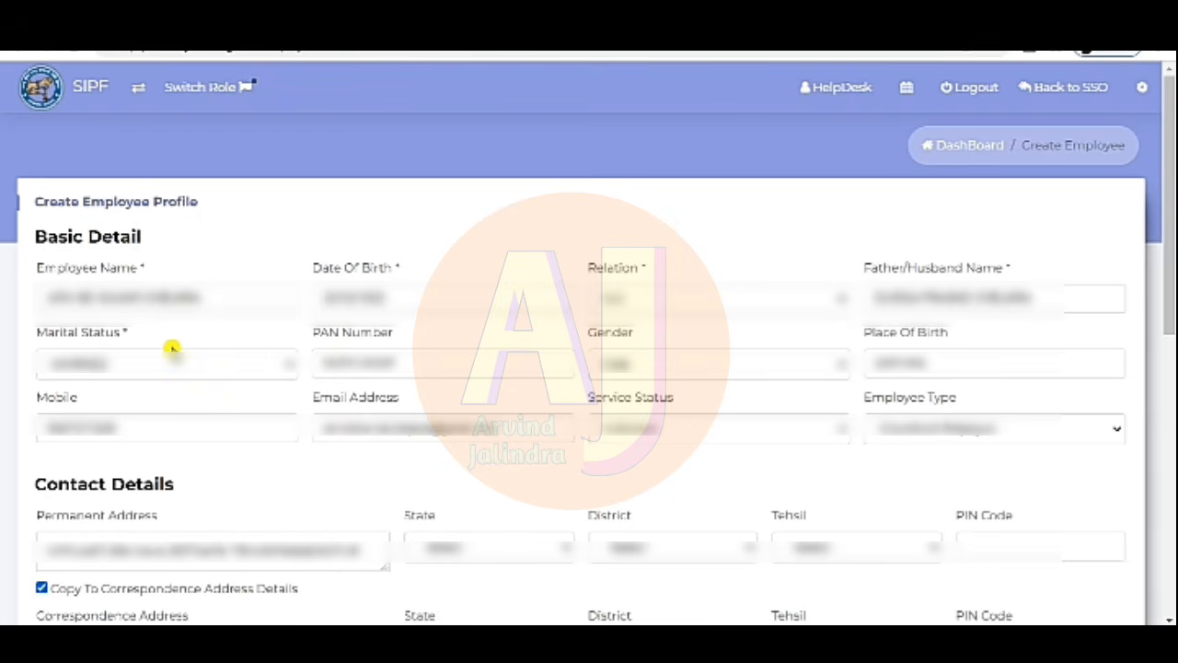
left_click(219, 367)
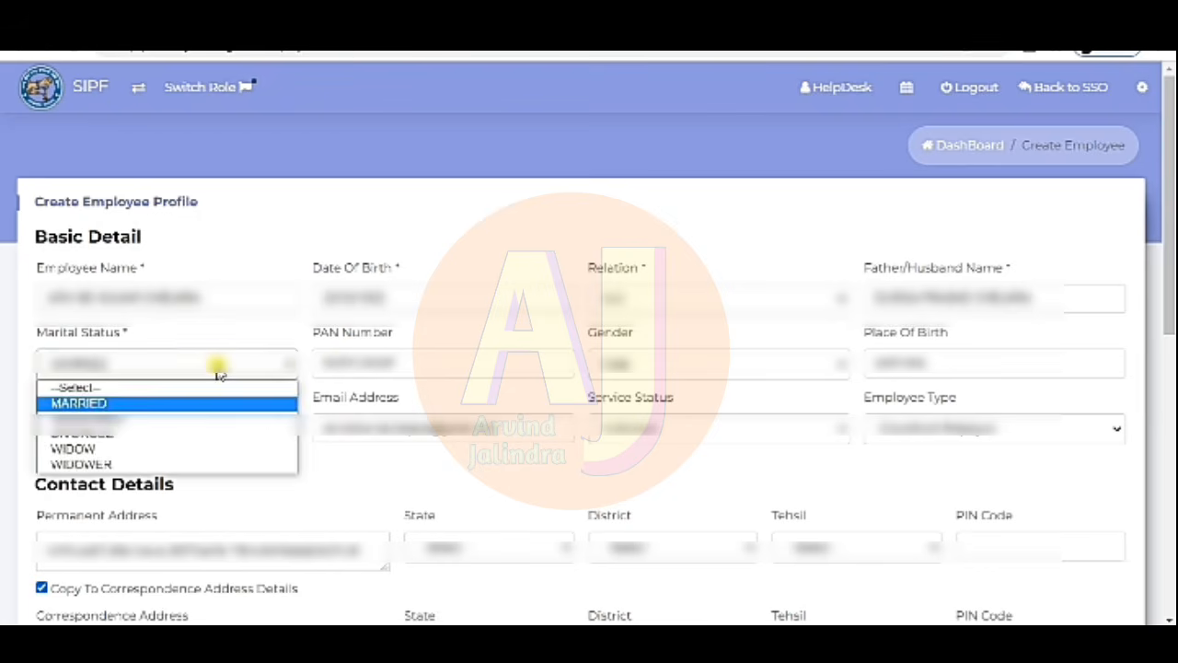
left_click(219, 367)
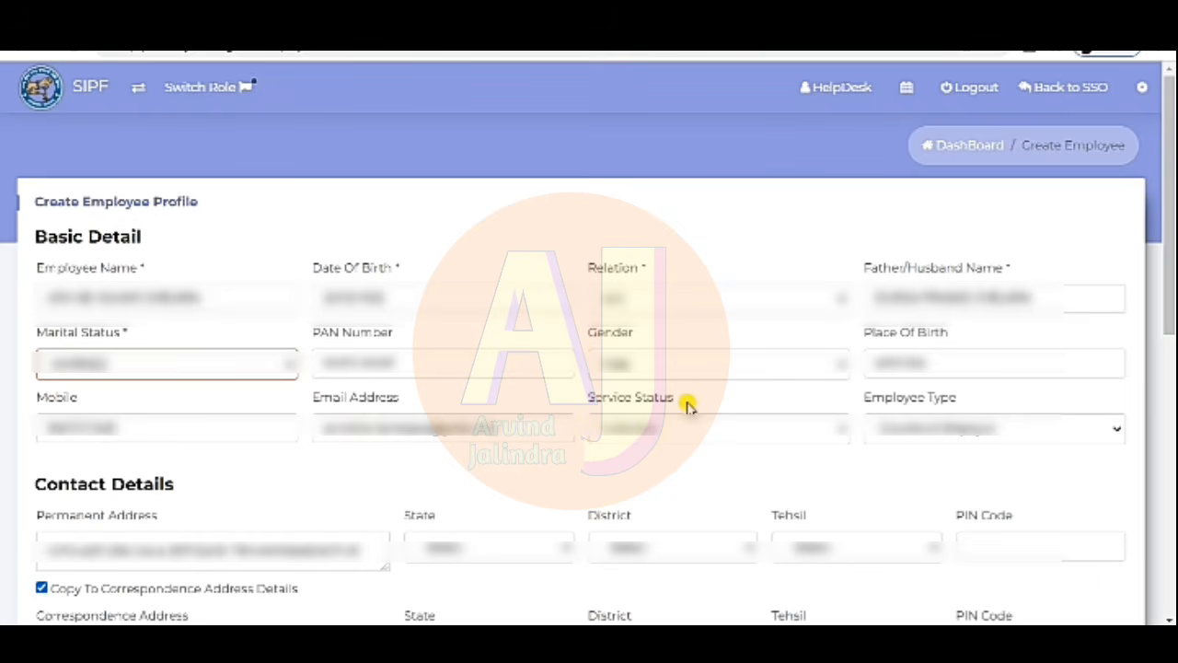
left_click(659, 435)
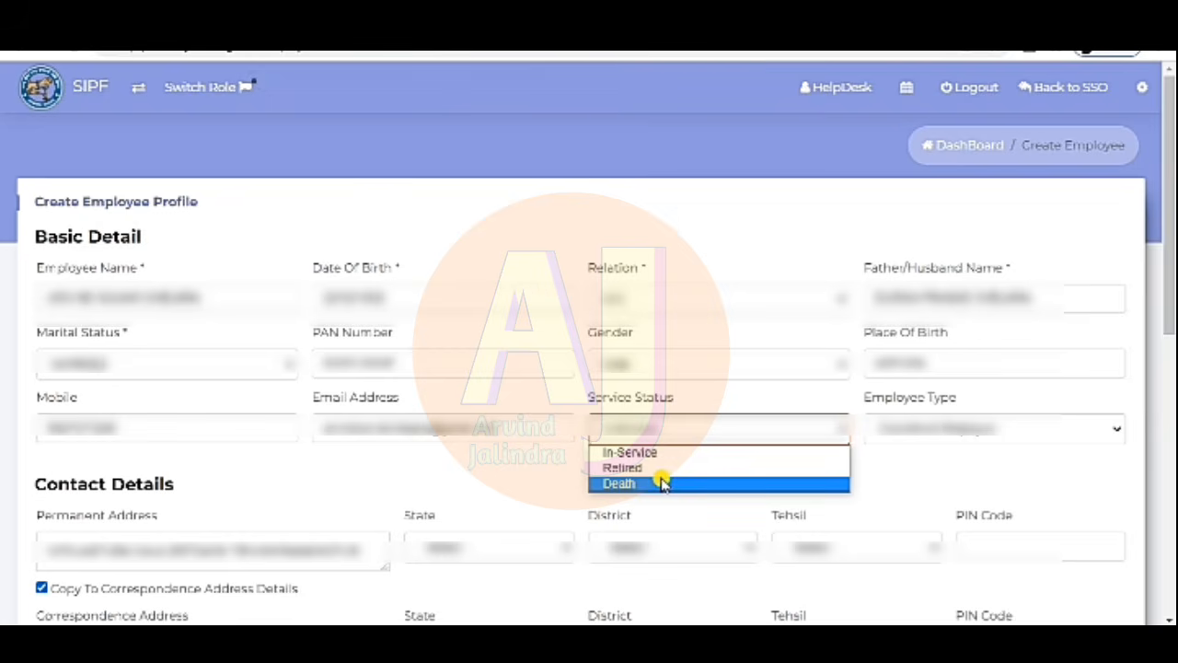
left_click(552, 474)
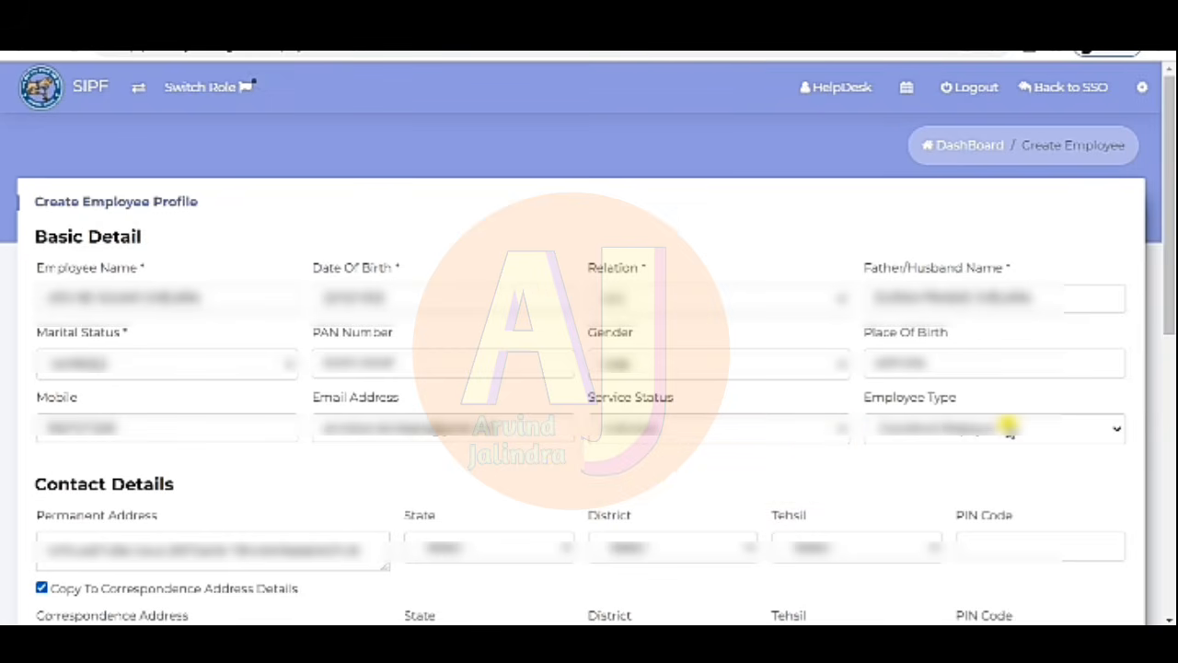
left_click(1009, 427)
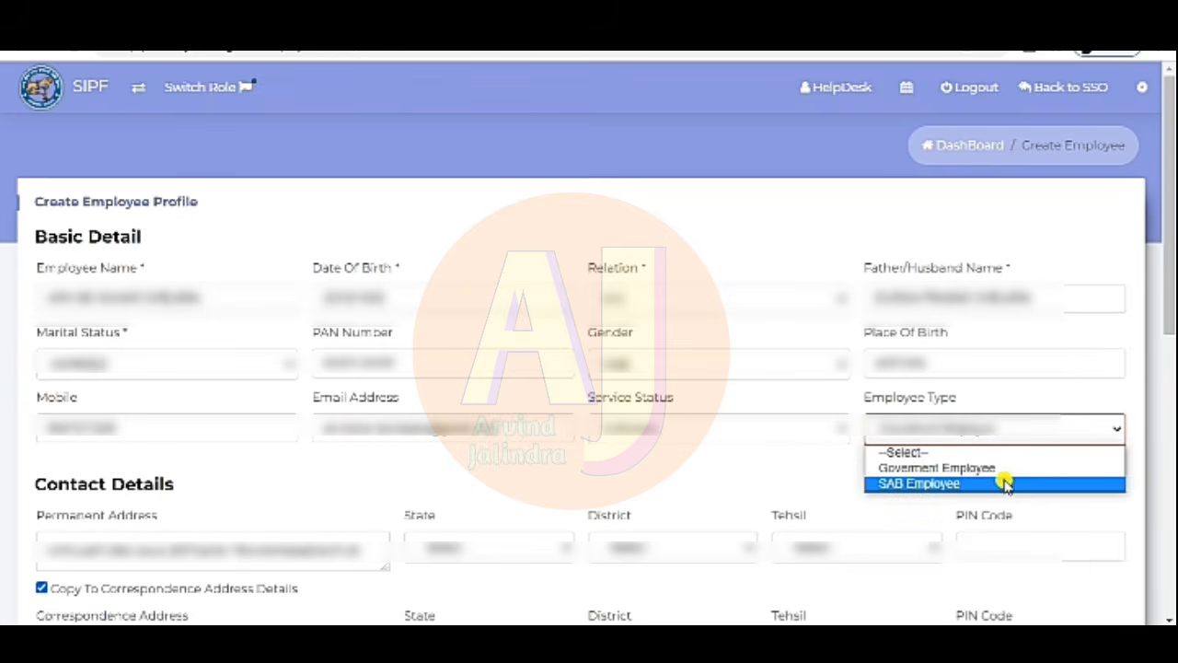
left_click(787, 476)
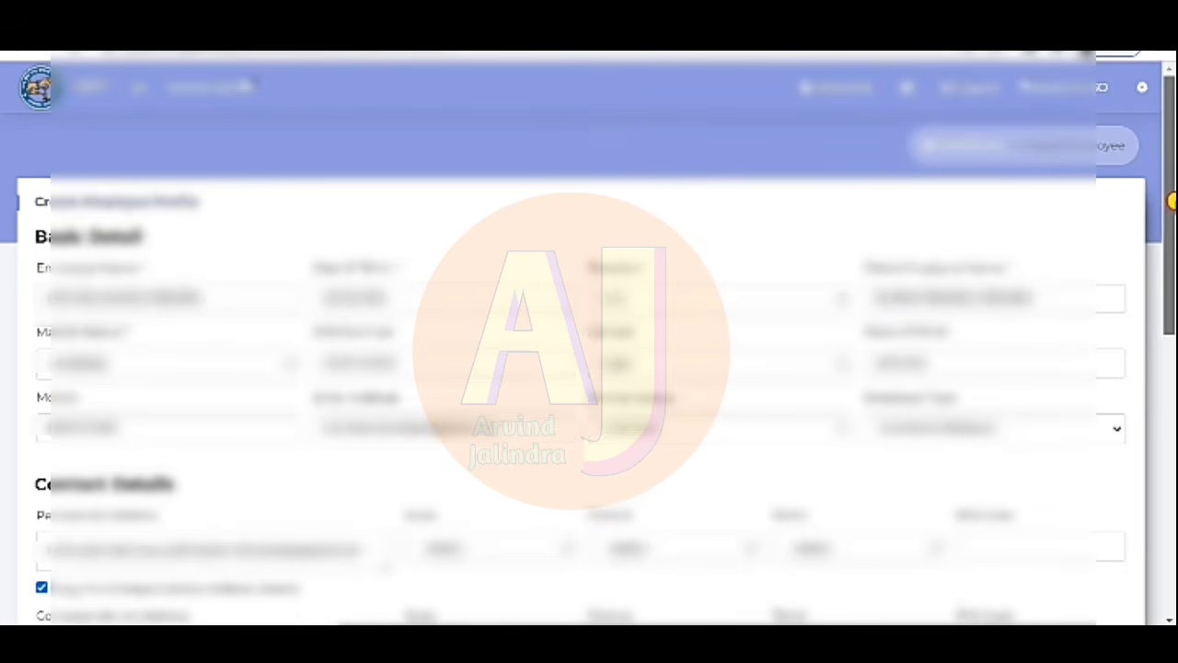
left_click_drag(1172, 197, 1173, 347)
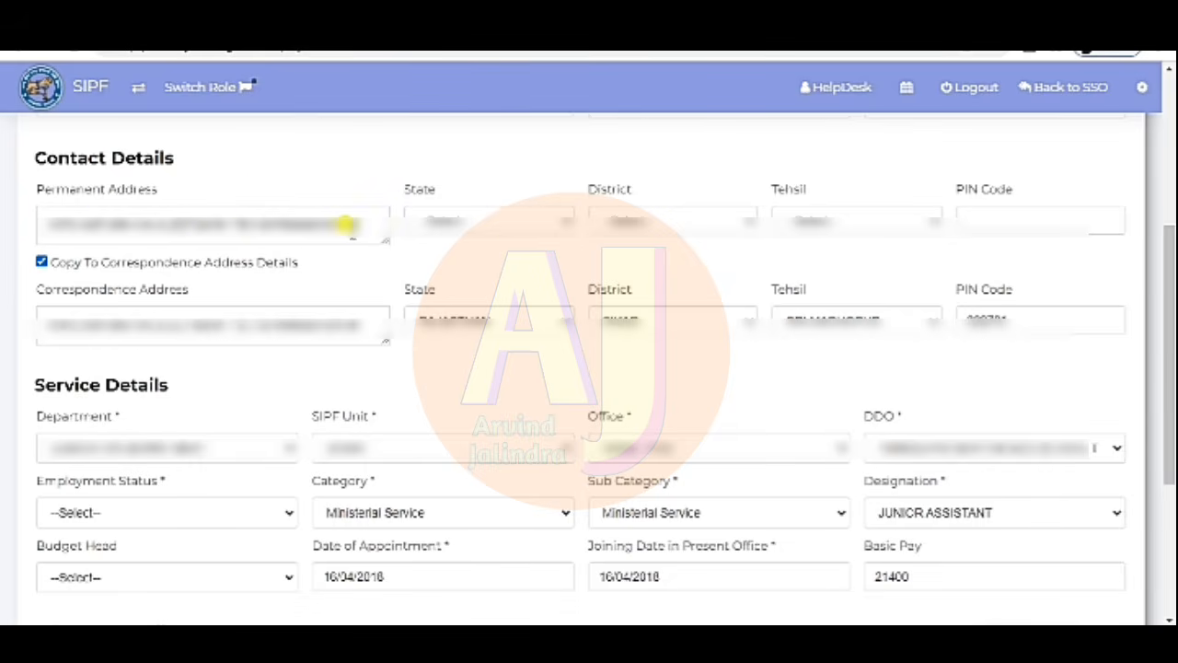
- Choose the permanent address state, SIKAR as district, and a tehsil
left_click(500, 225)
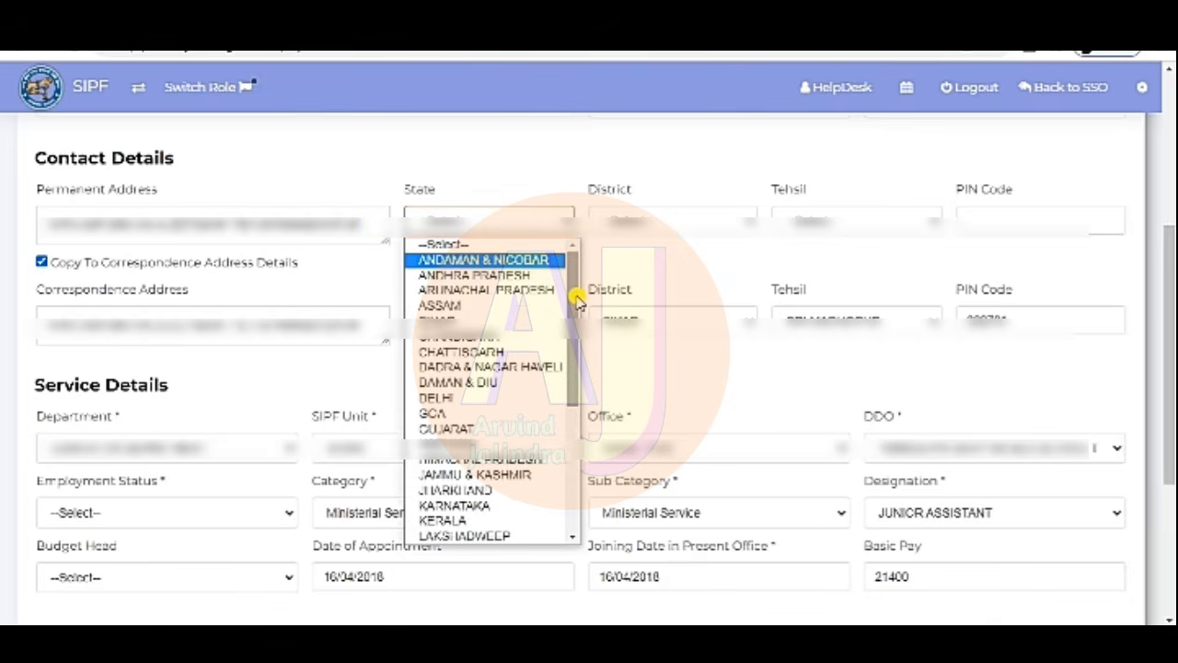
left_click_drag(576, 302, 580, 448)
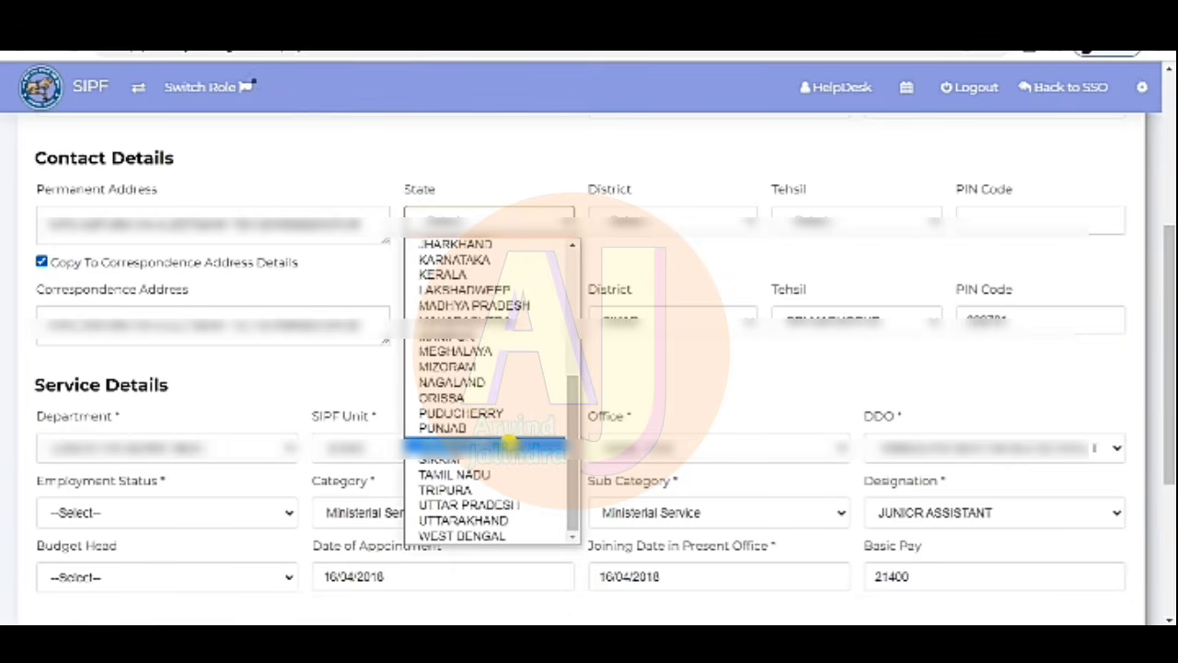
left_click(512, 446)
left_click(697, 230)
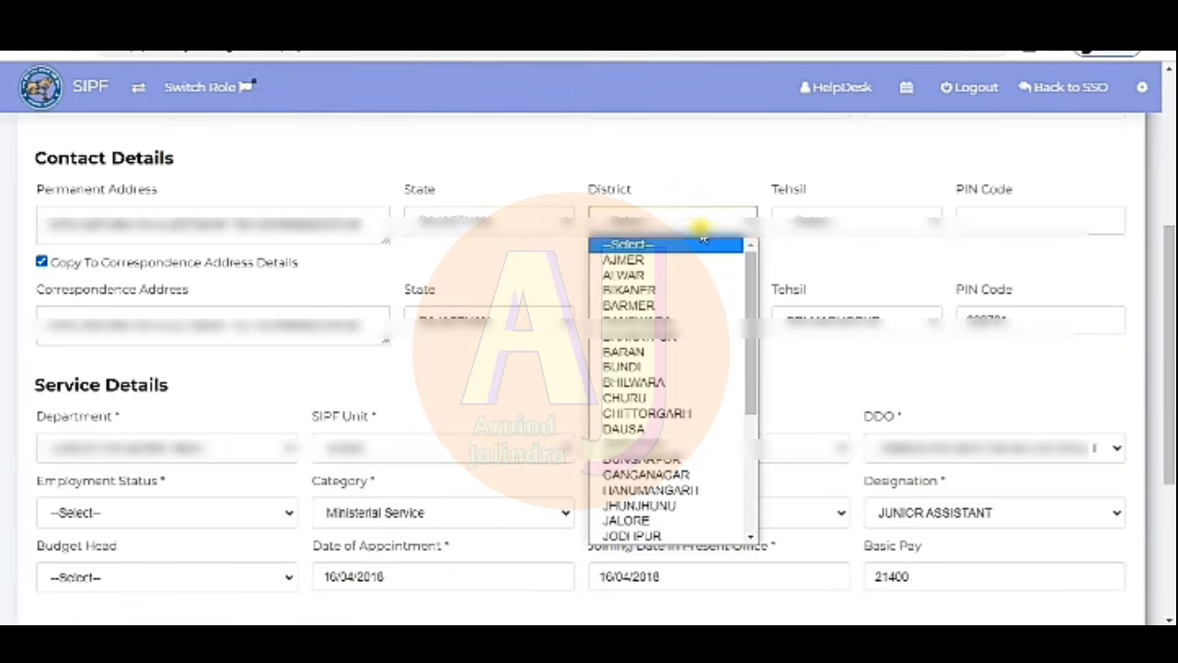
left_click_drag(758, 289, 752, 452)
left_click(669, 473)
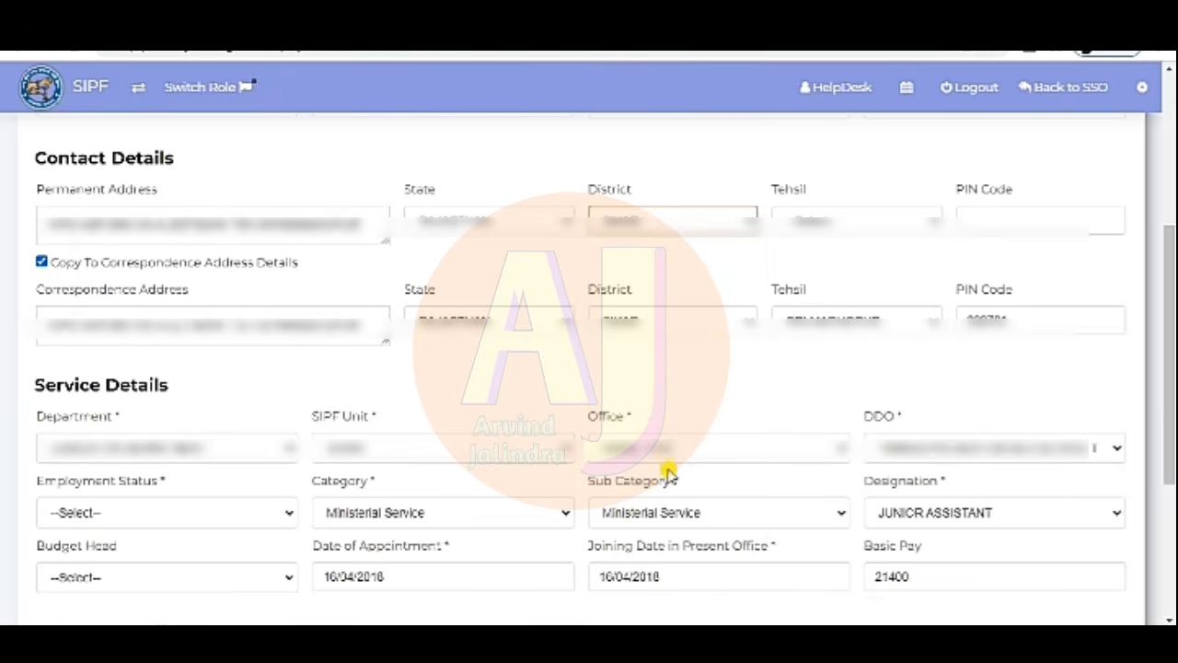
left_click(883, 221)
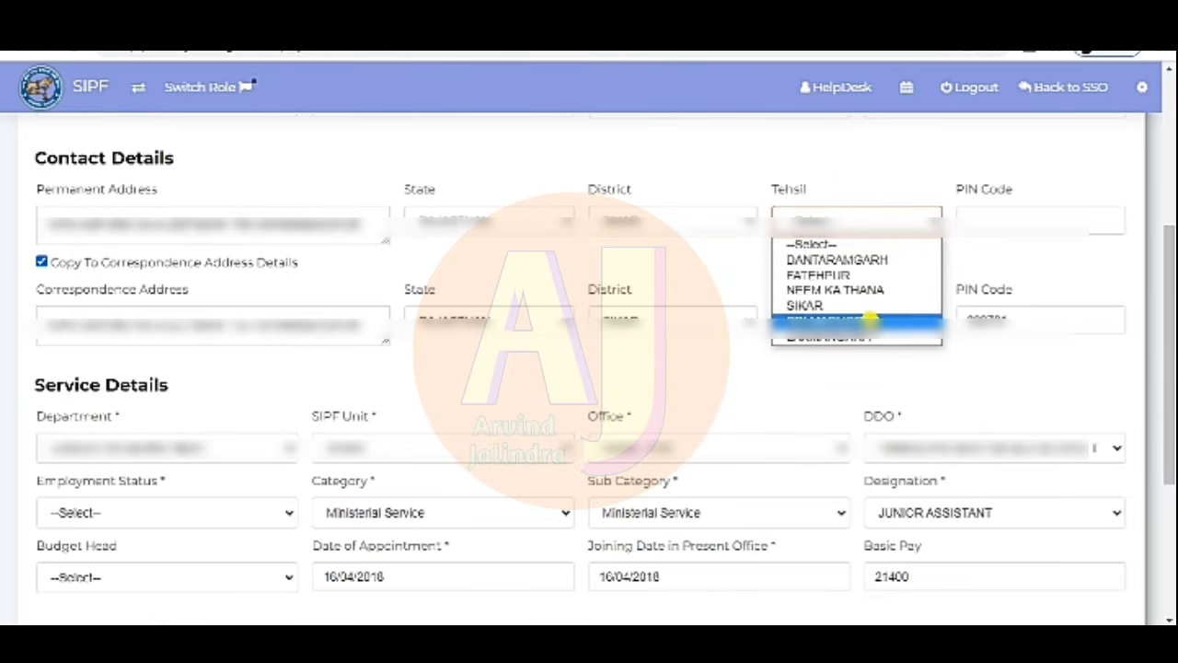
left_click(870, 321)
- Enter 303701 as the permanent address PIN code
left_click(1015, 217)
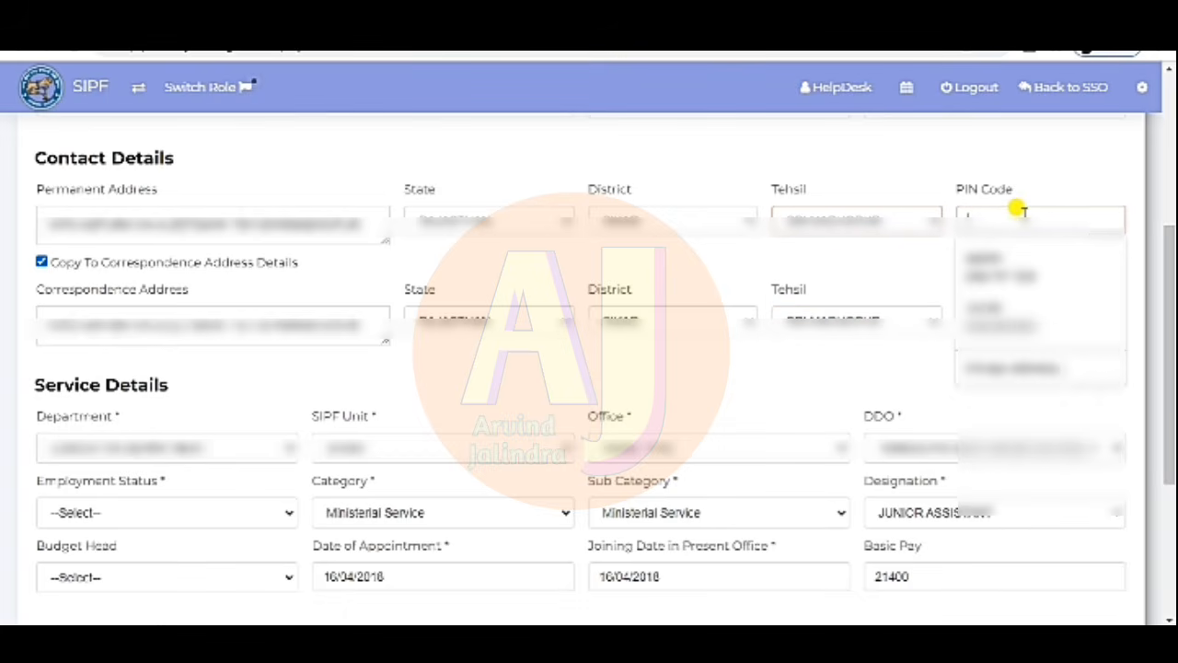
type("303701")
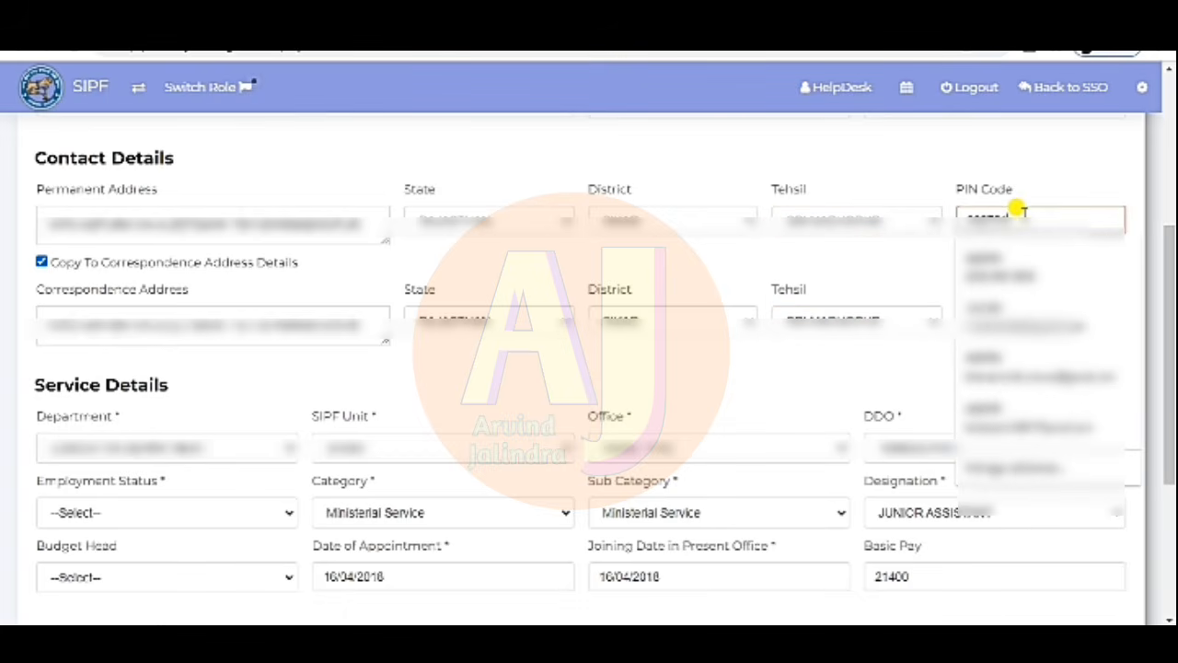
left_click(847, 160)
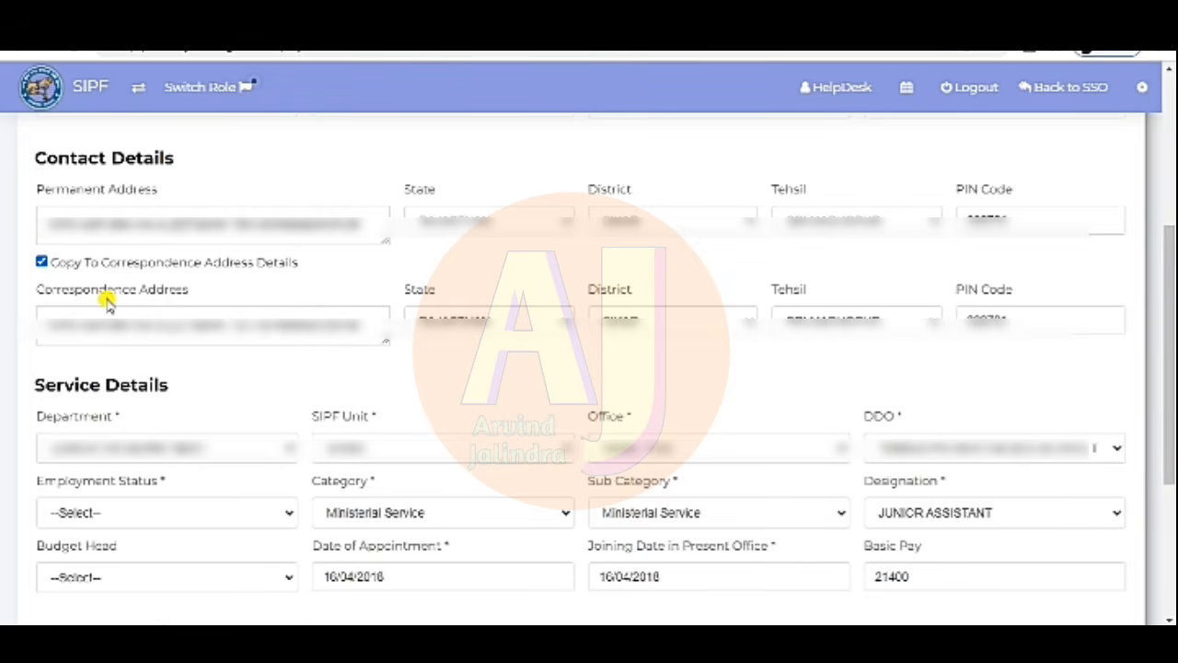
- Re-apply Copy To Correspondence Address Details so the correspondence address mirrors the permanent one
left_click(41, 262)
left_click(42, 262)
left_click(41, 263)
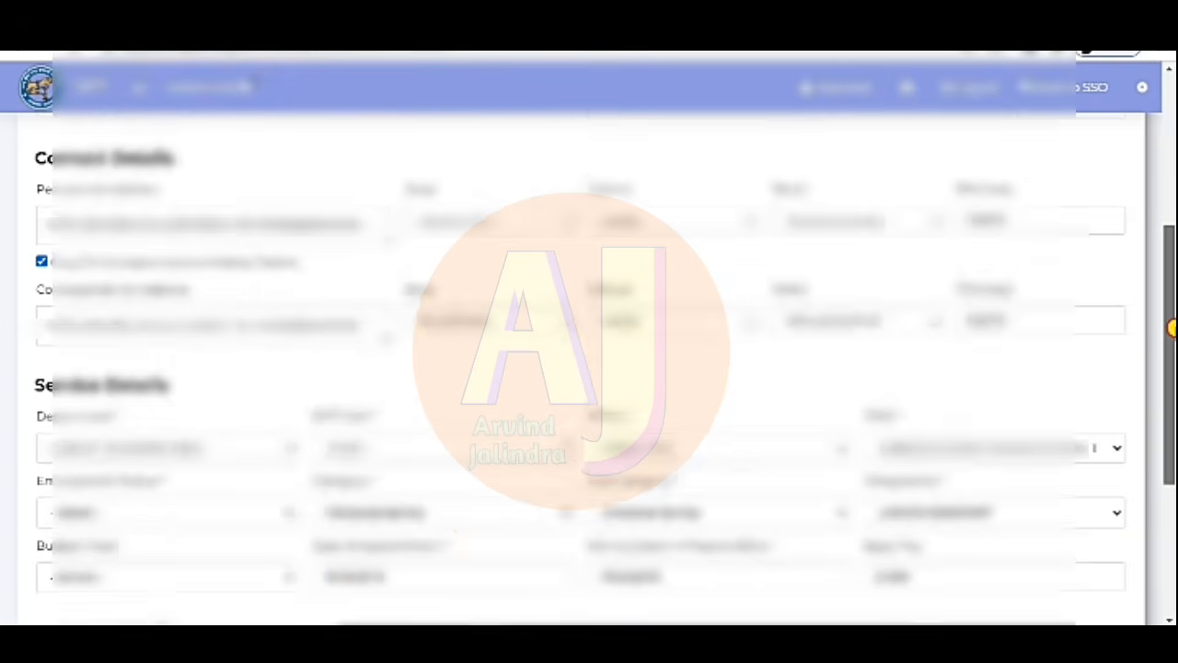
left_click_drag(1171, 329, 1171, 445)
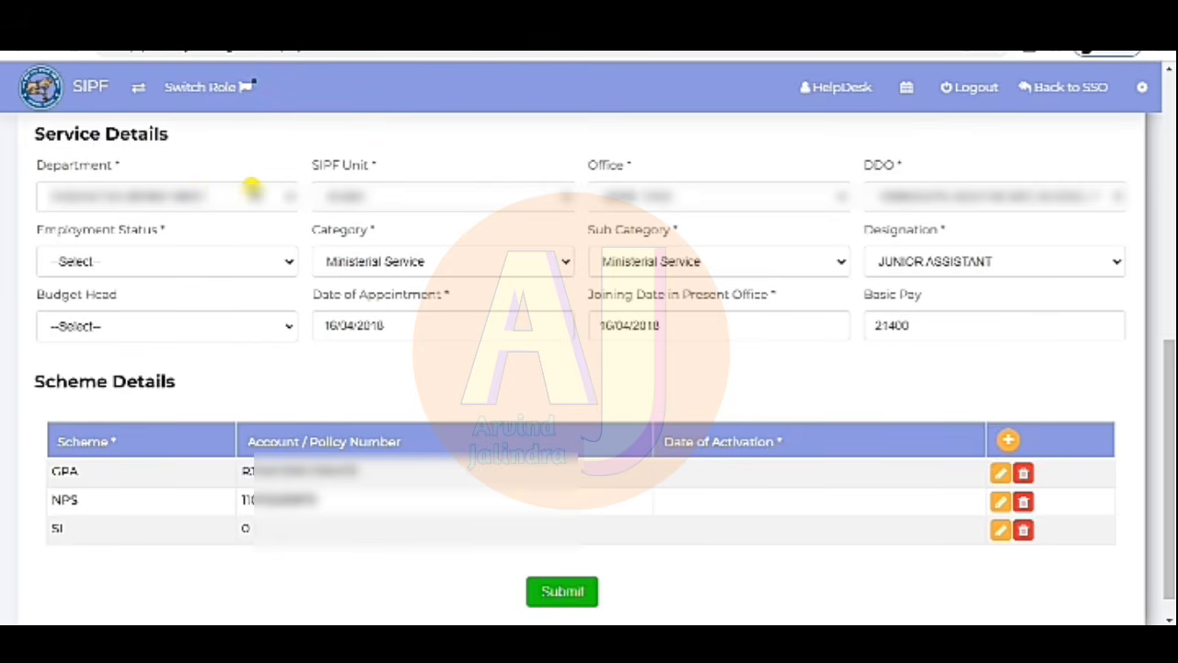
left_click(287, 195)
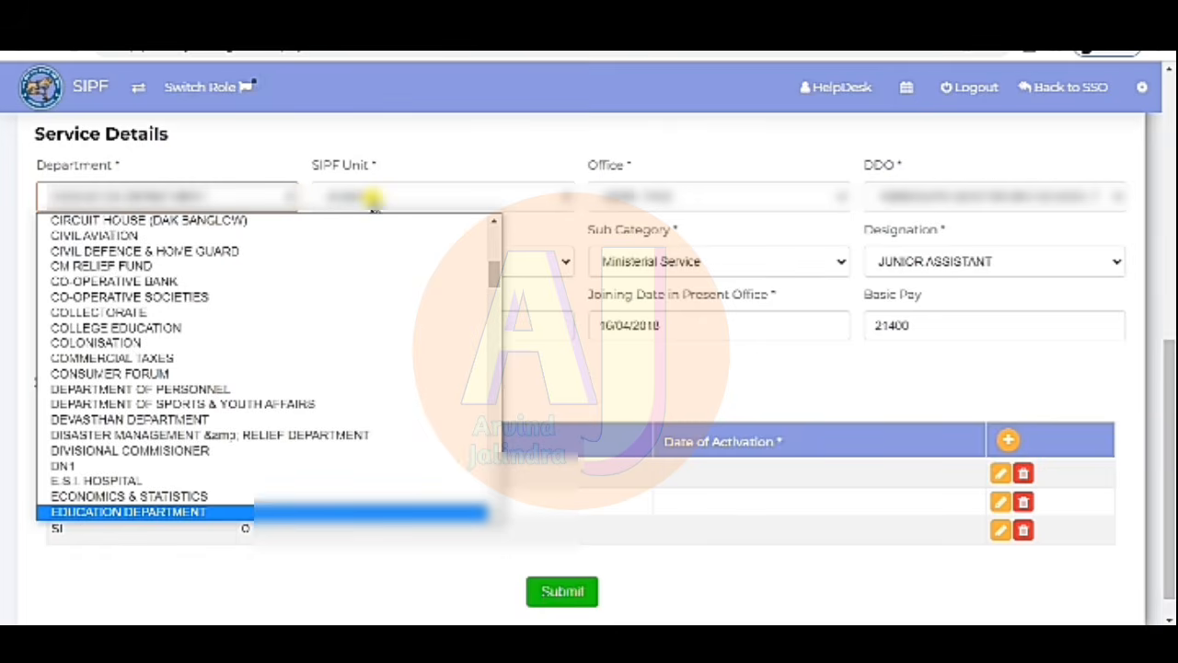
left_click(506, 152)
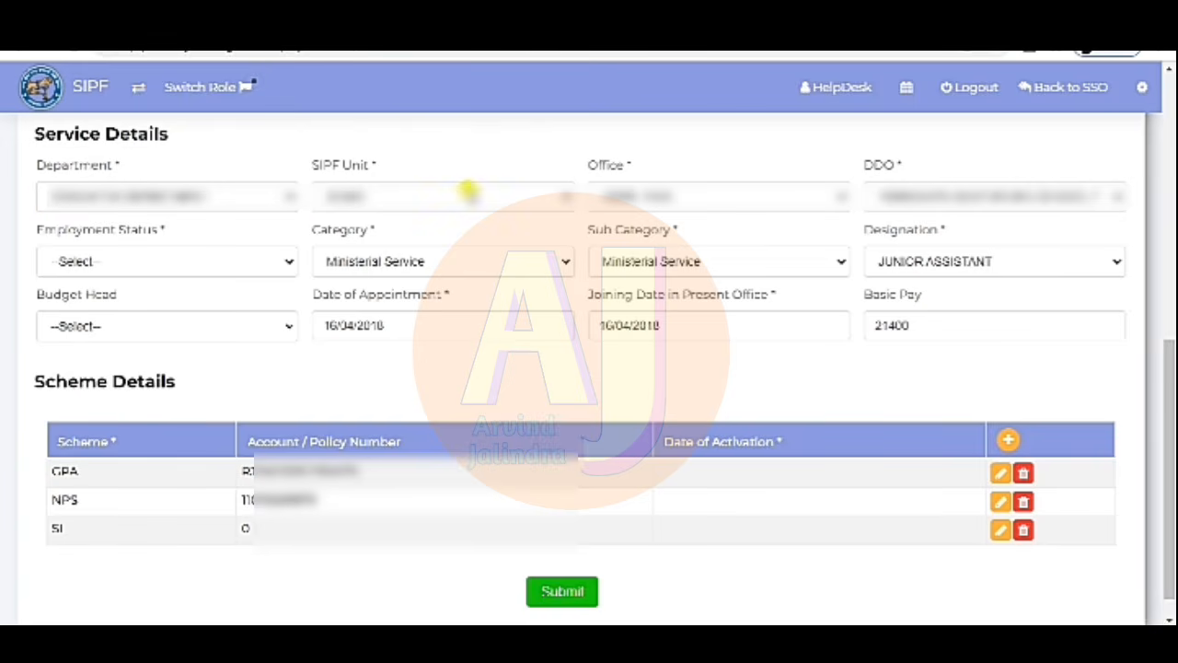
left_click(515, 211)
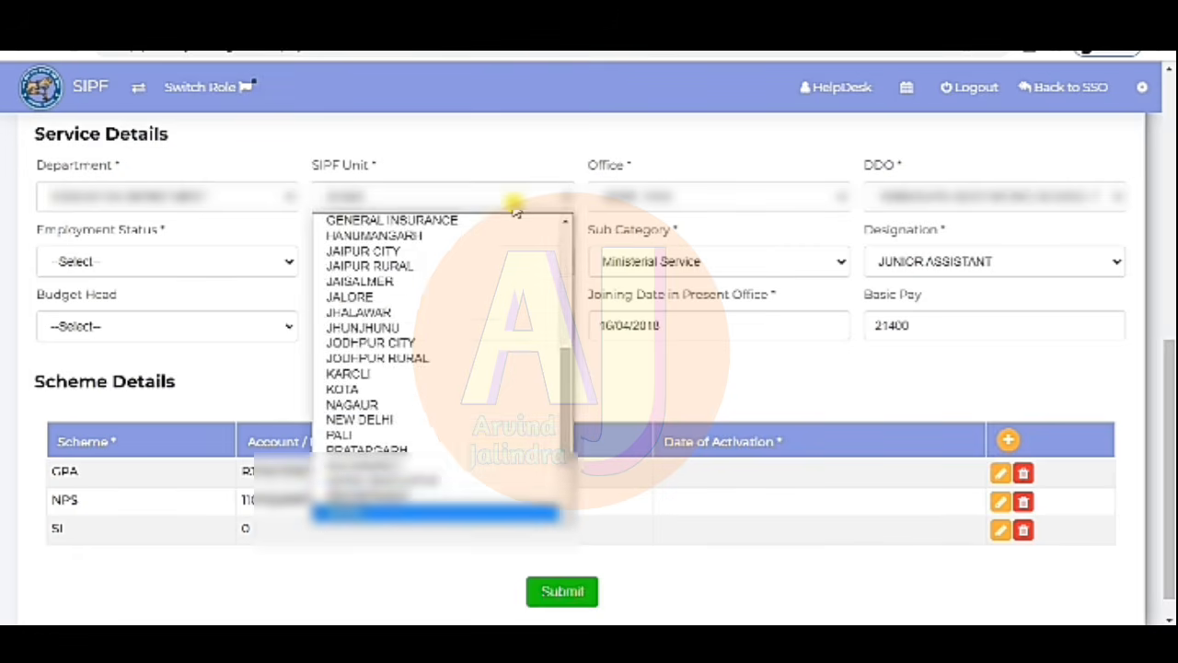
left_click(552, 138)
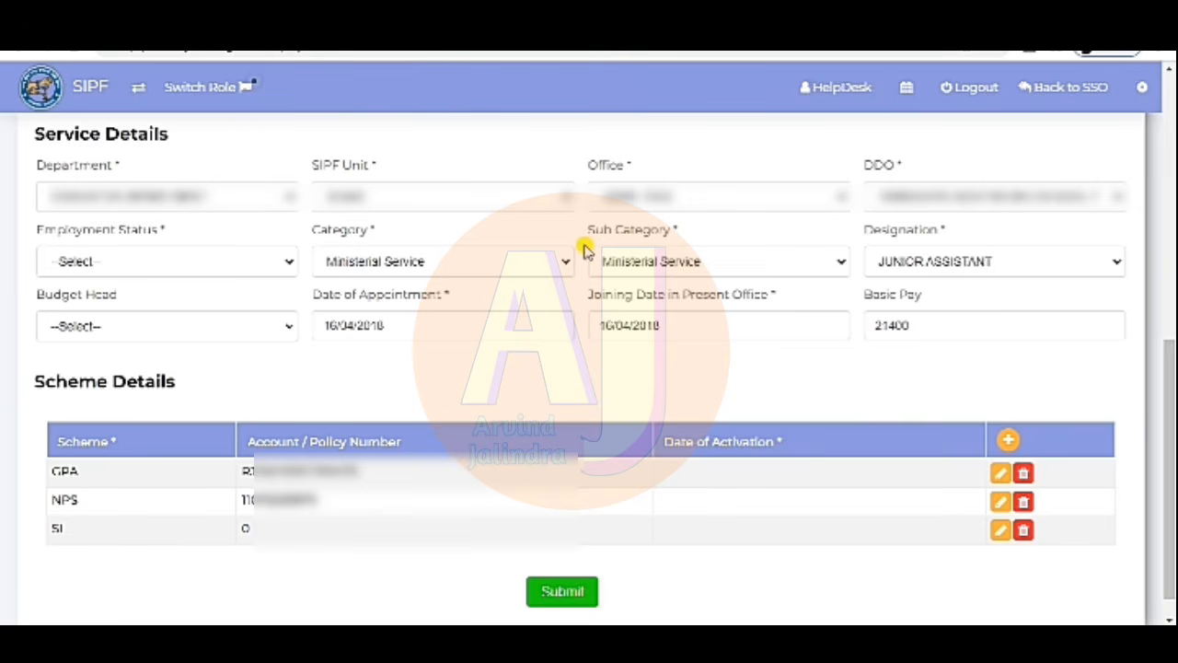
left_click(734, 208)
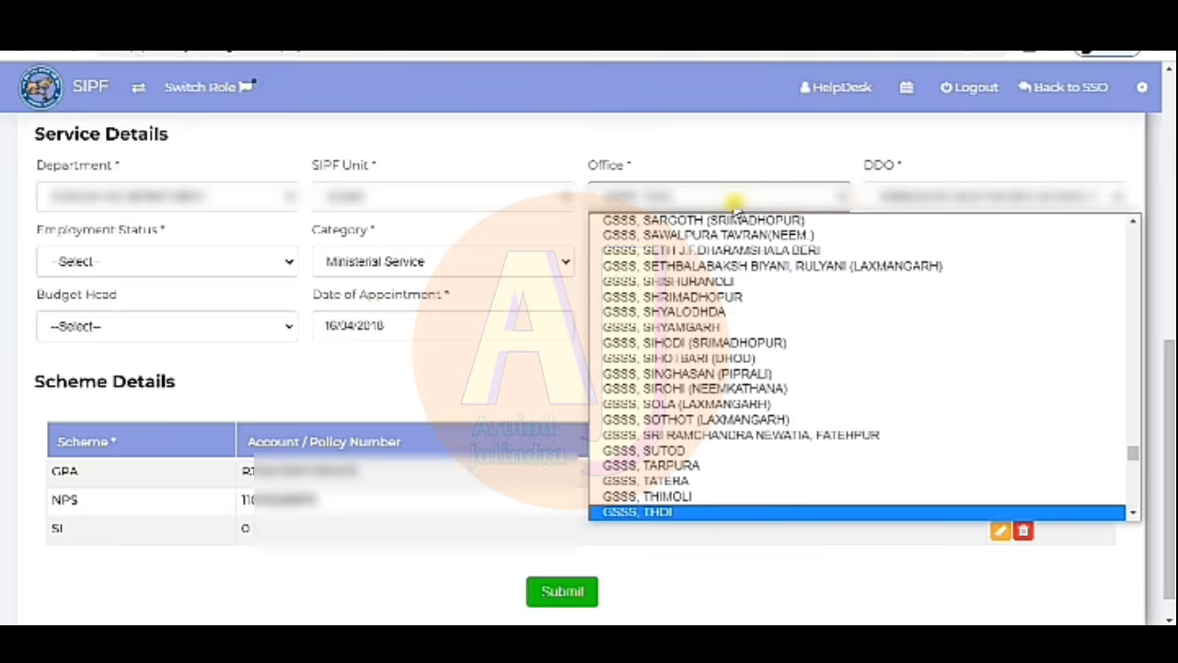
left_click(736, 145)
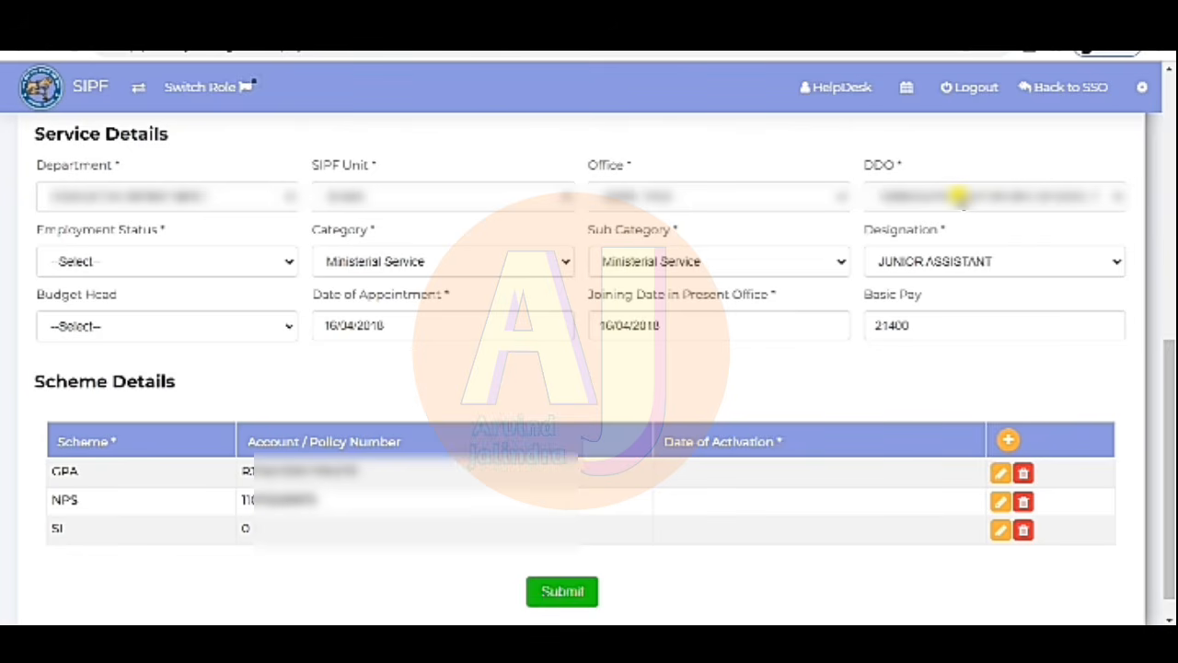
left_click(959, 196)
left_click(948, 143)
left_click(237, 261)
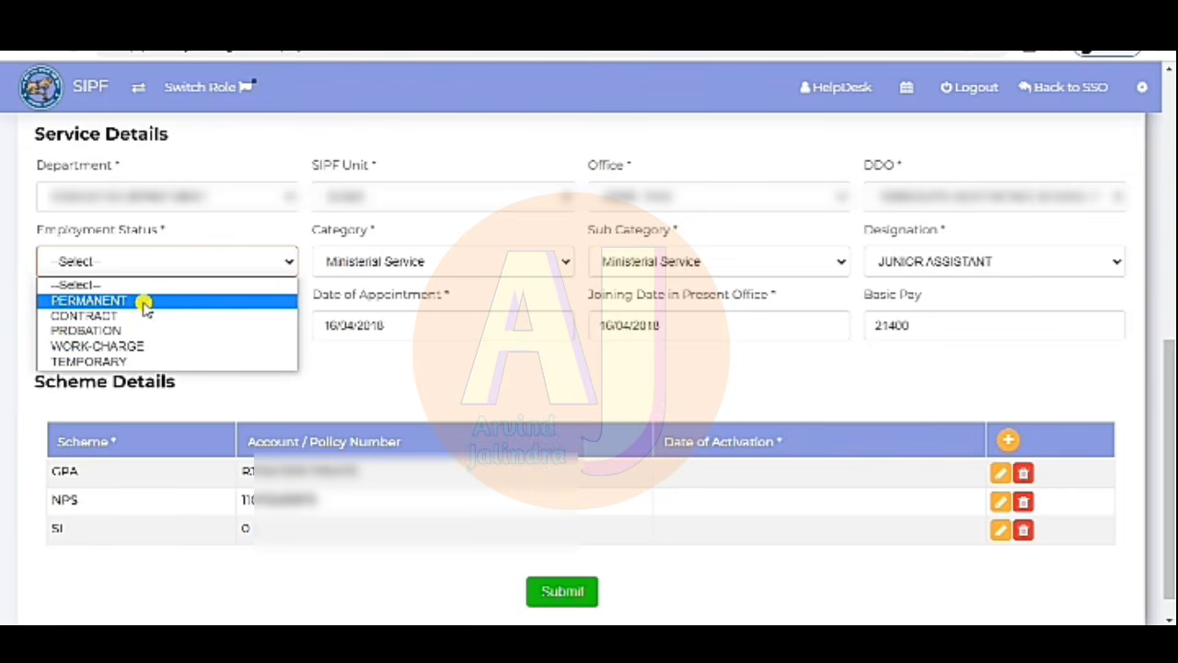
left_click(145, 302)
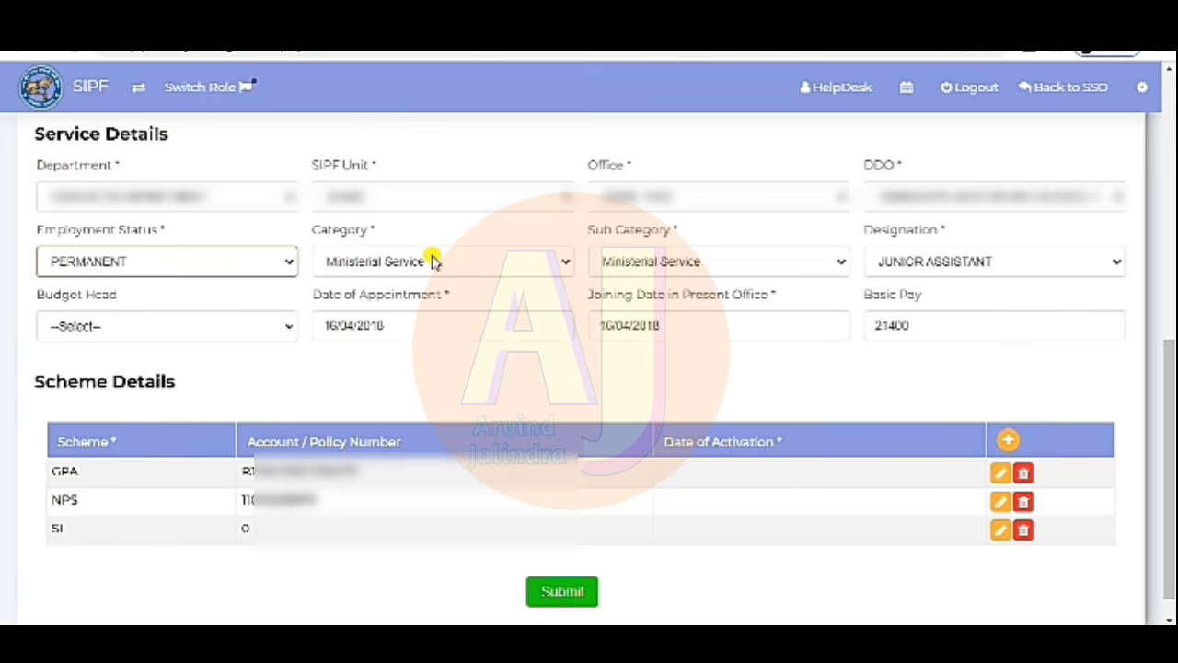
left_click(487, 262)
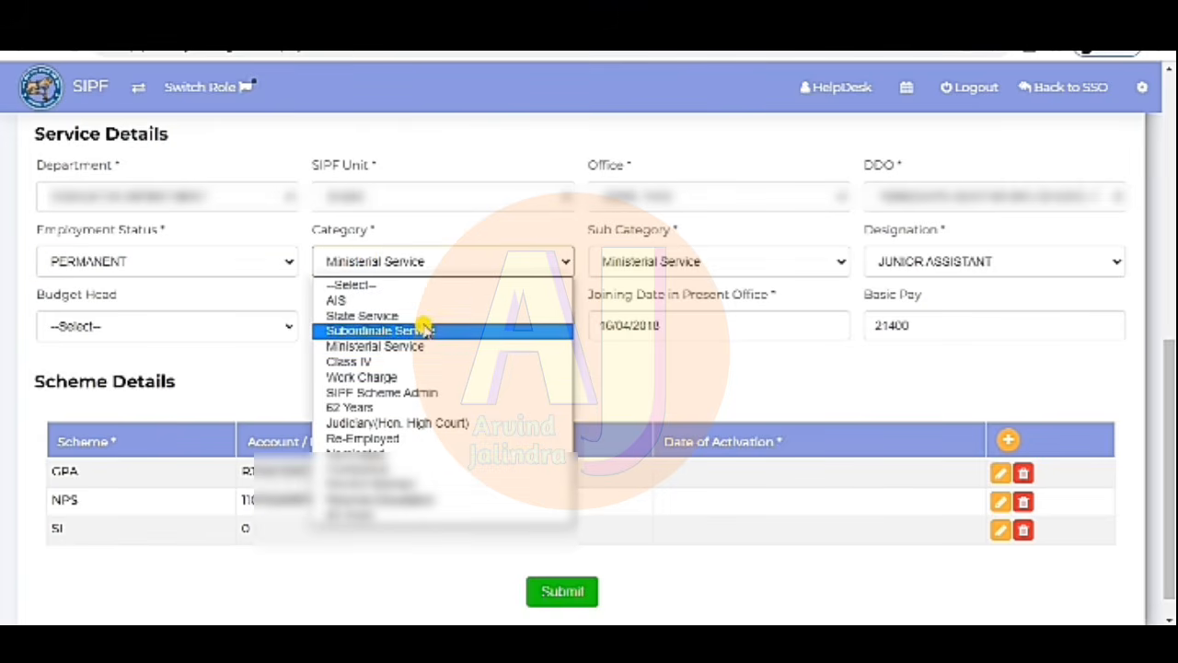
left_click(465, 155)
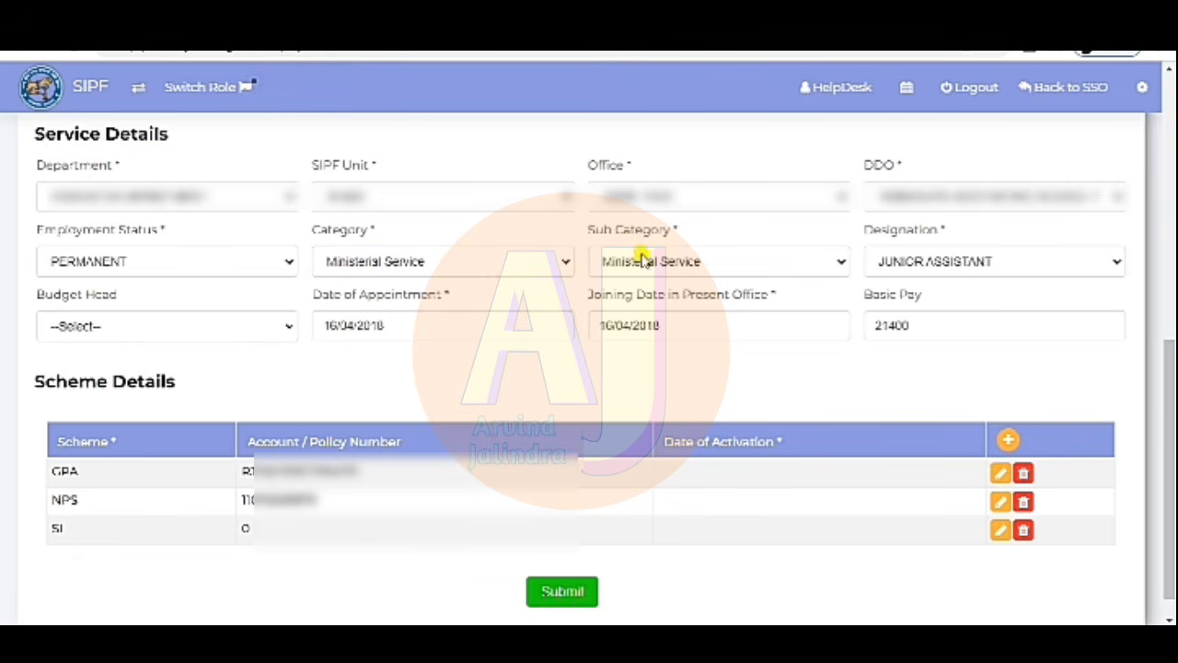
left_click(778, 267)
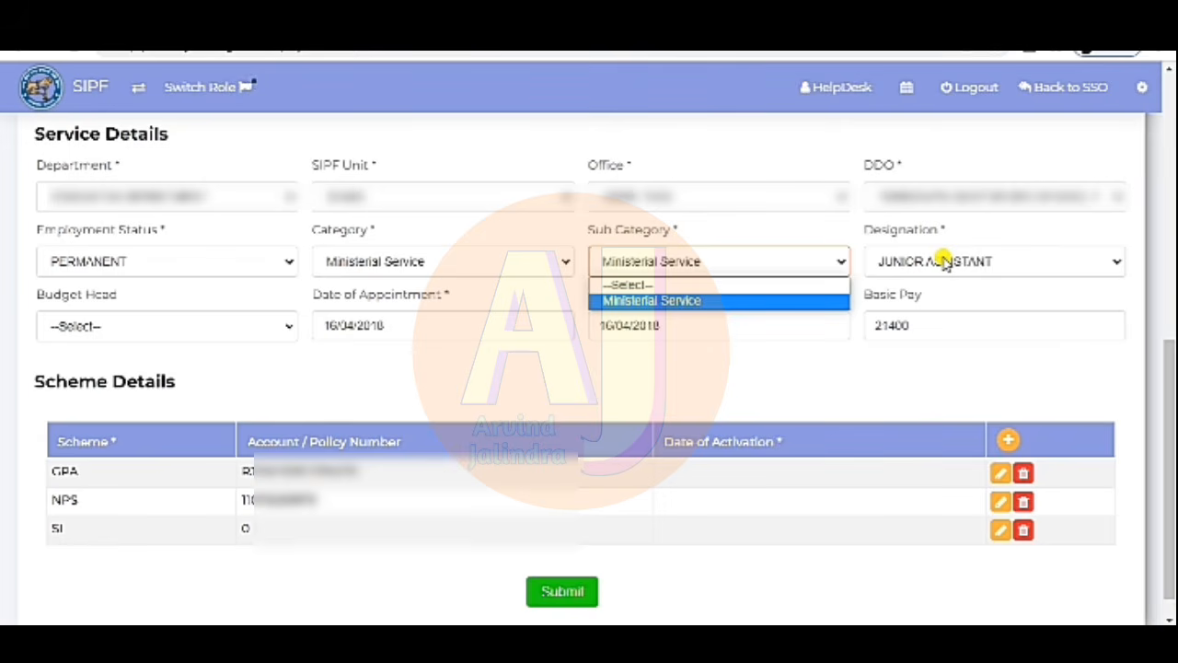
left_click(266, 393)
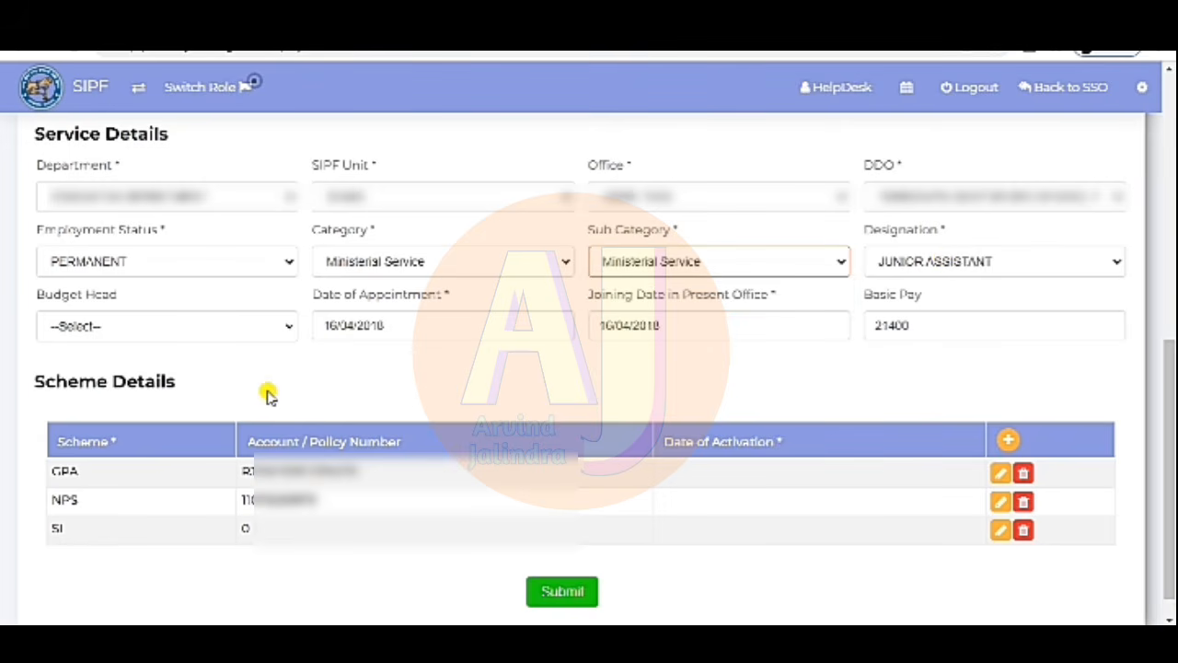
left_click(128, 327)
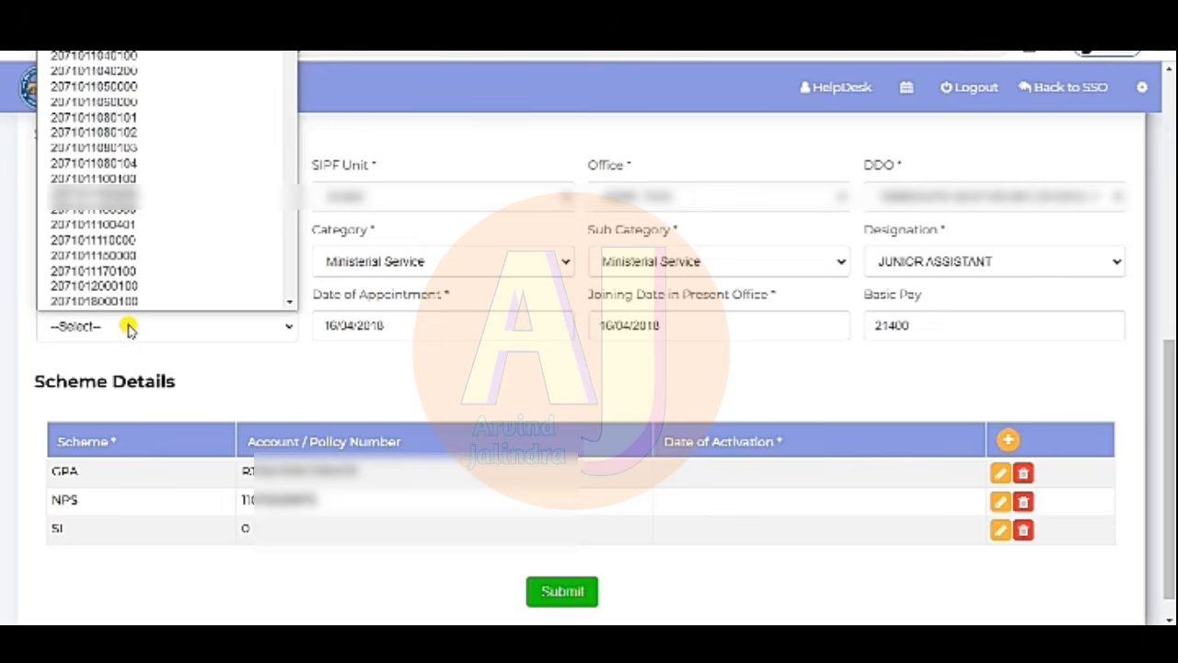
left_click(252, 384)
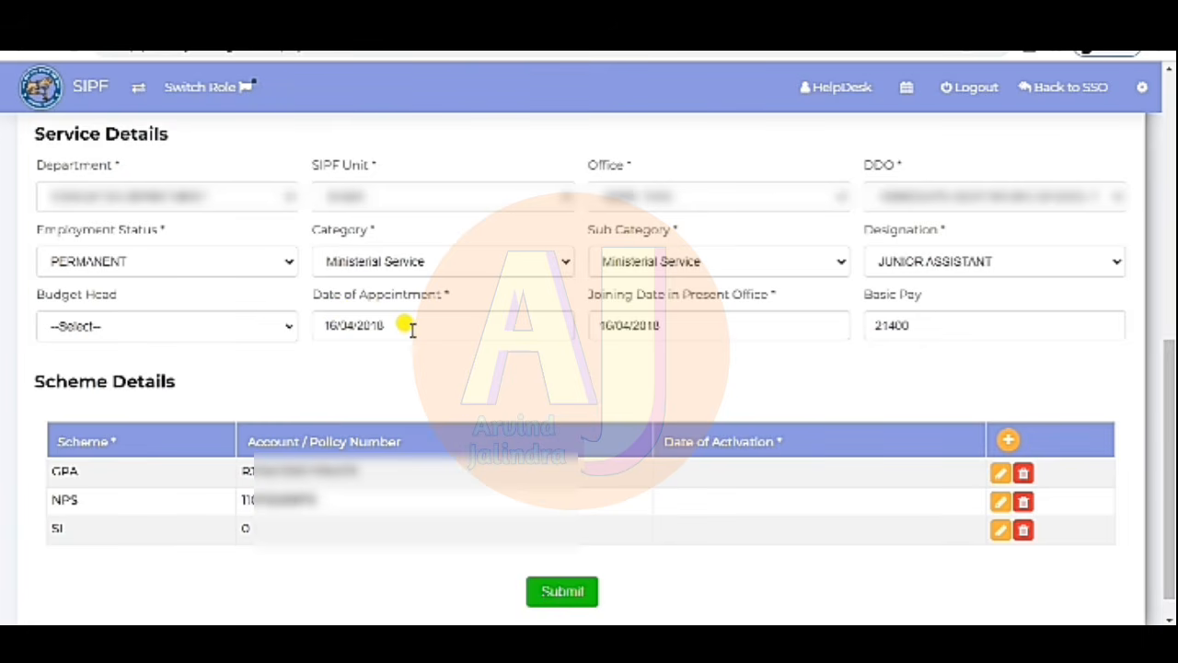
- Check the Date of Appointment on its calendar, leaving it unchanged
left_click(412, 329)
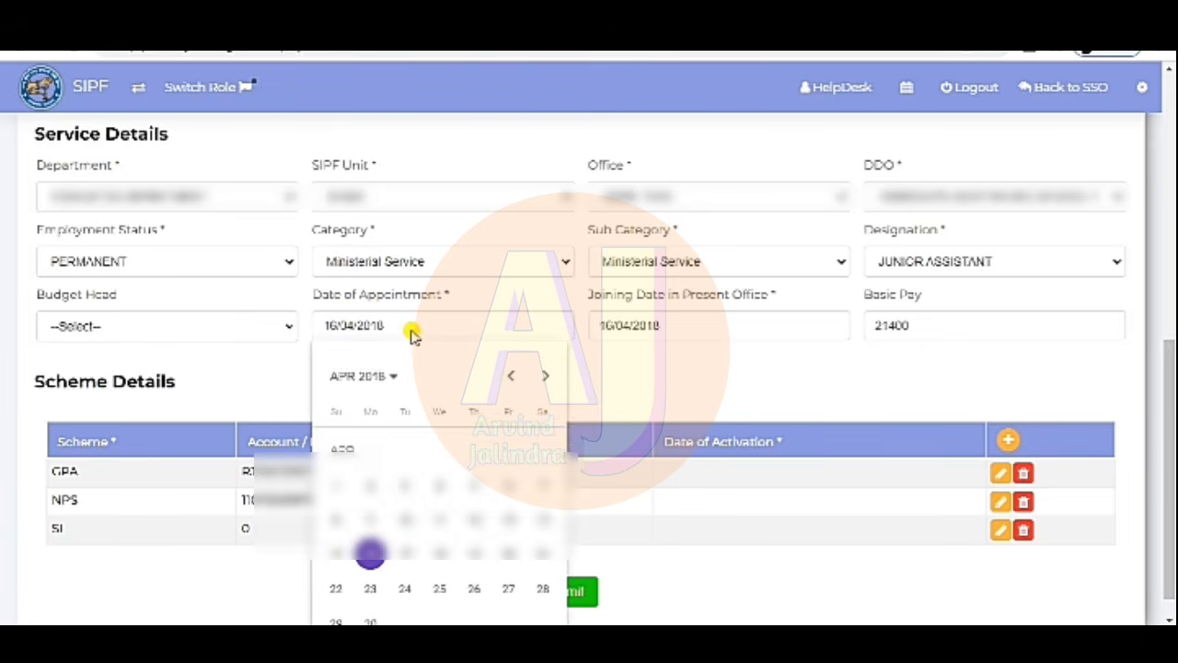
left_click(594, 375)
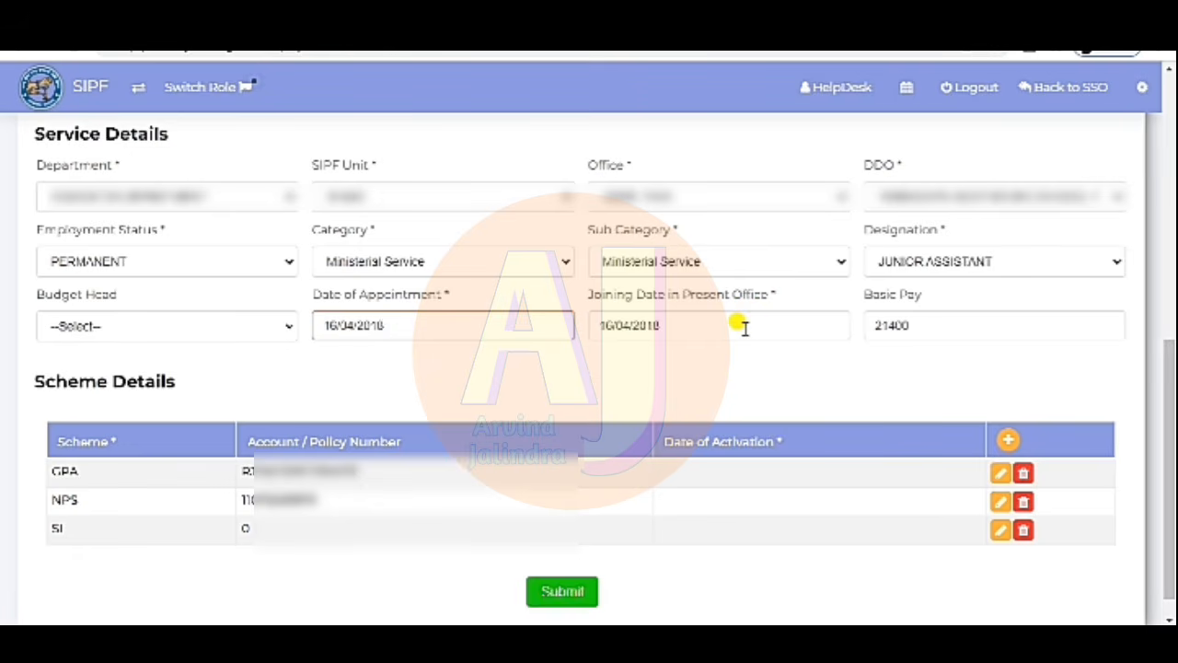
left_click(854, 382)
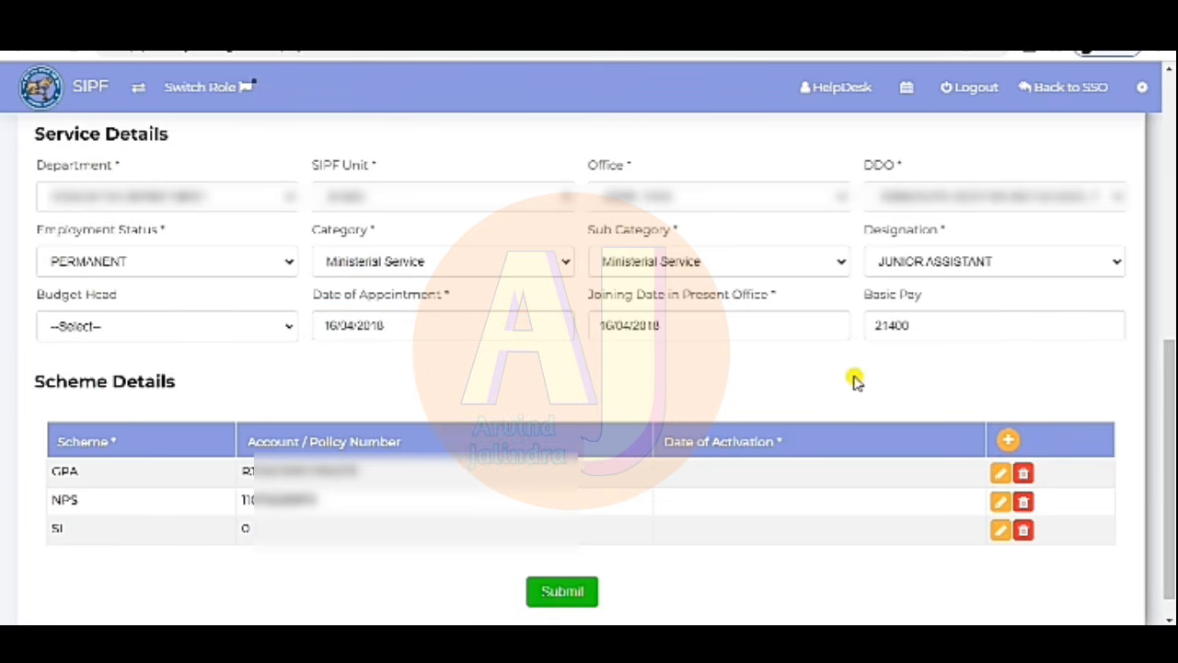
- Replace the basic pay of 21400 with 22000
left_click(942, 319)
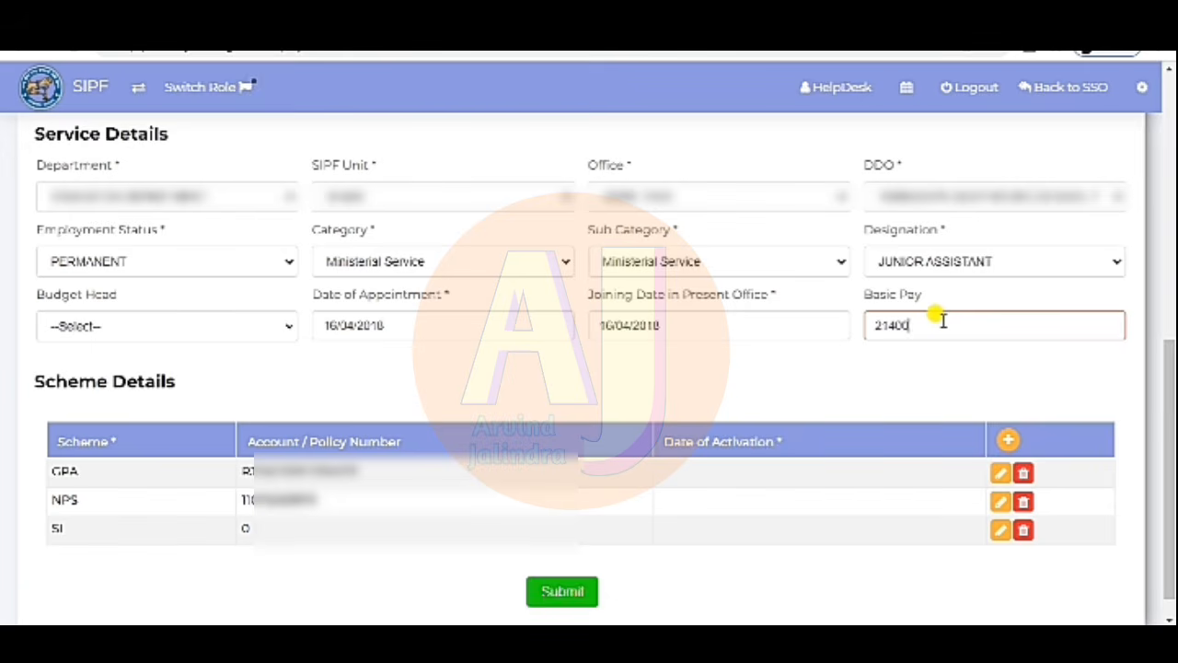
key("BackSpace")
key("BackSpace")
key("BackSpace")
key("BackSpace")
key("BackSpace")
type("22000")
left_click(831, 353)
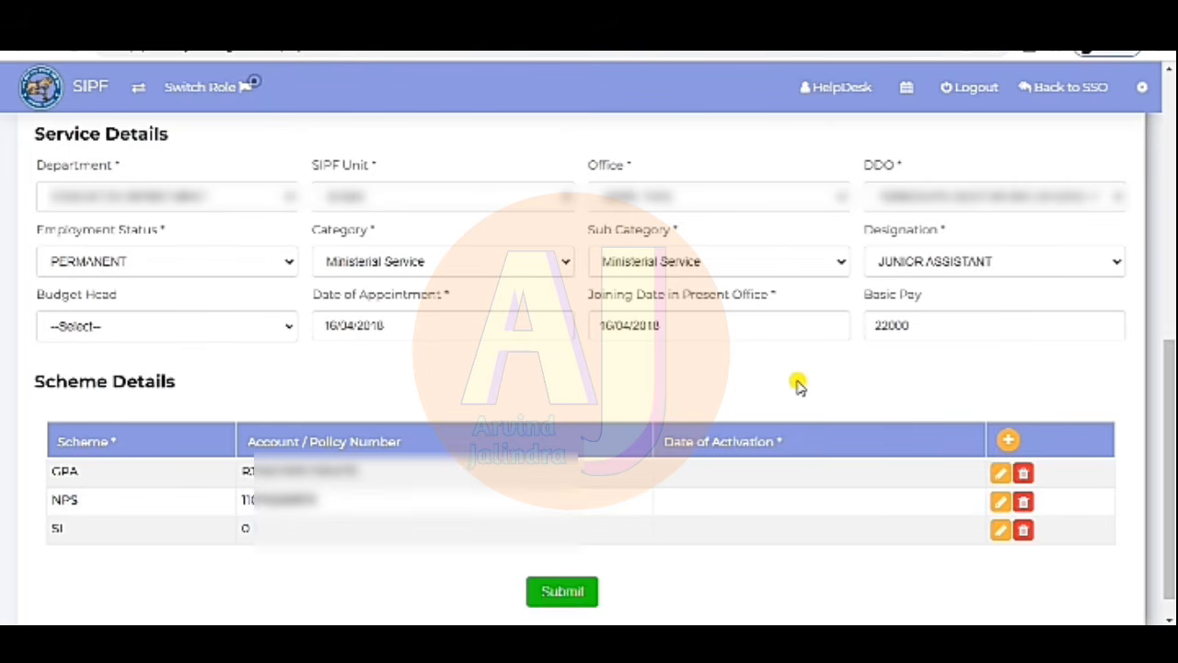
left_click(1006, 441)
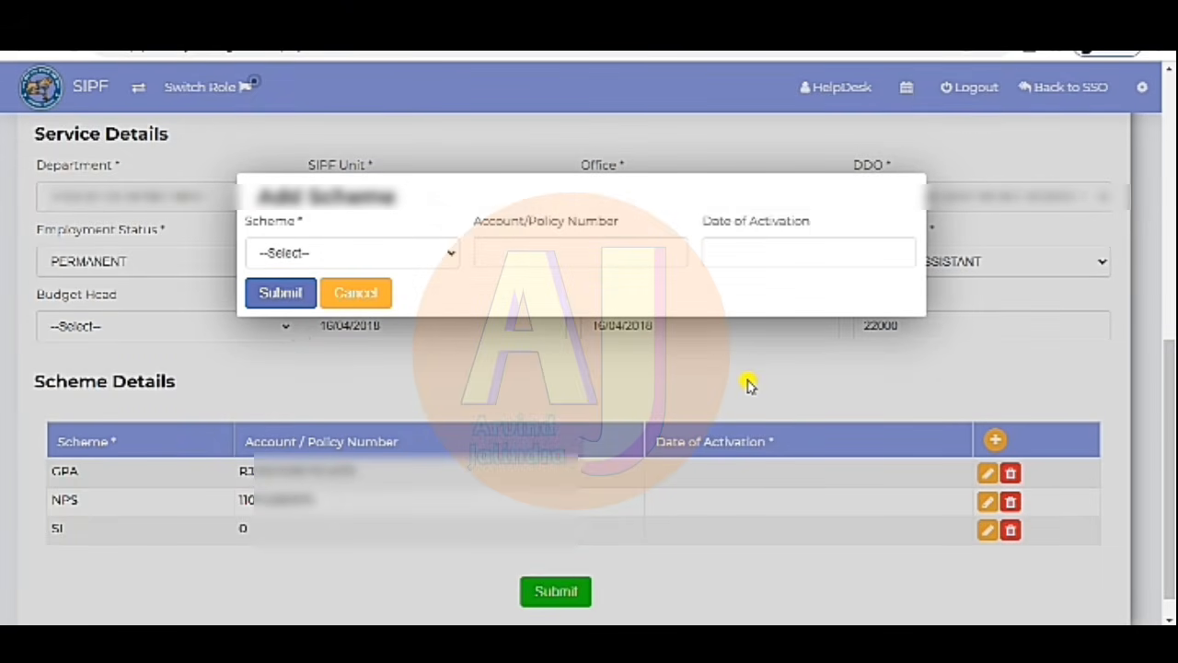
left_click(436, 258)
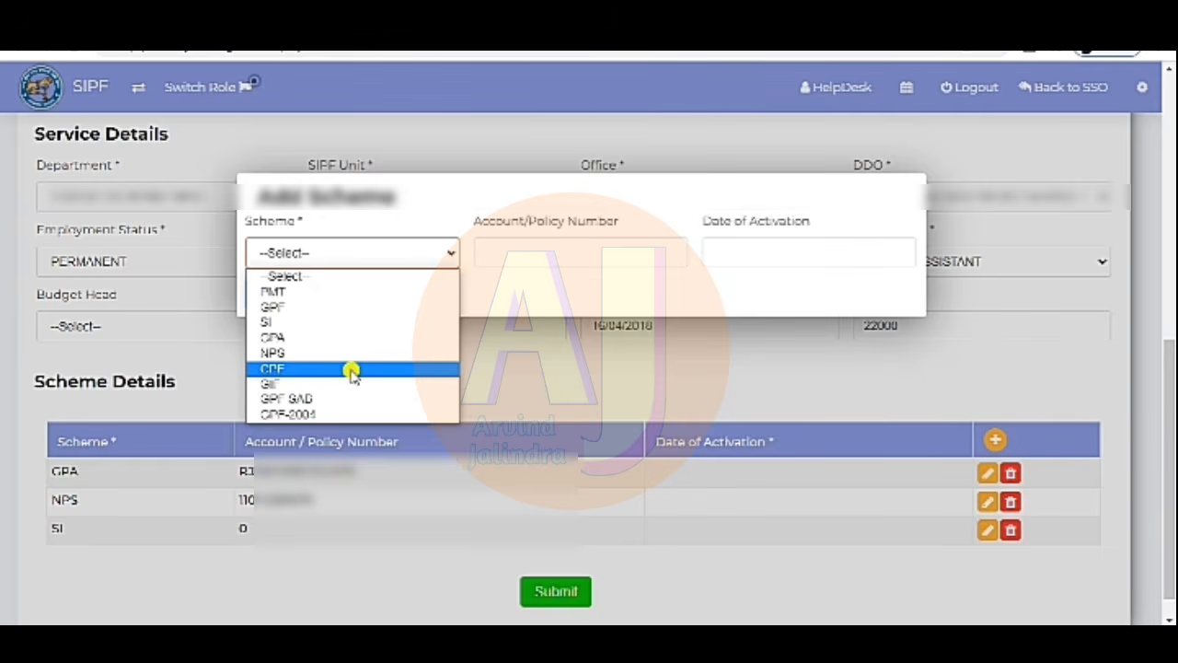
left_click(345, 322)
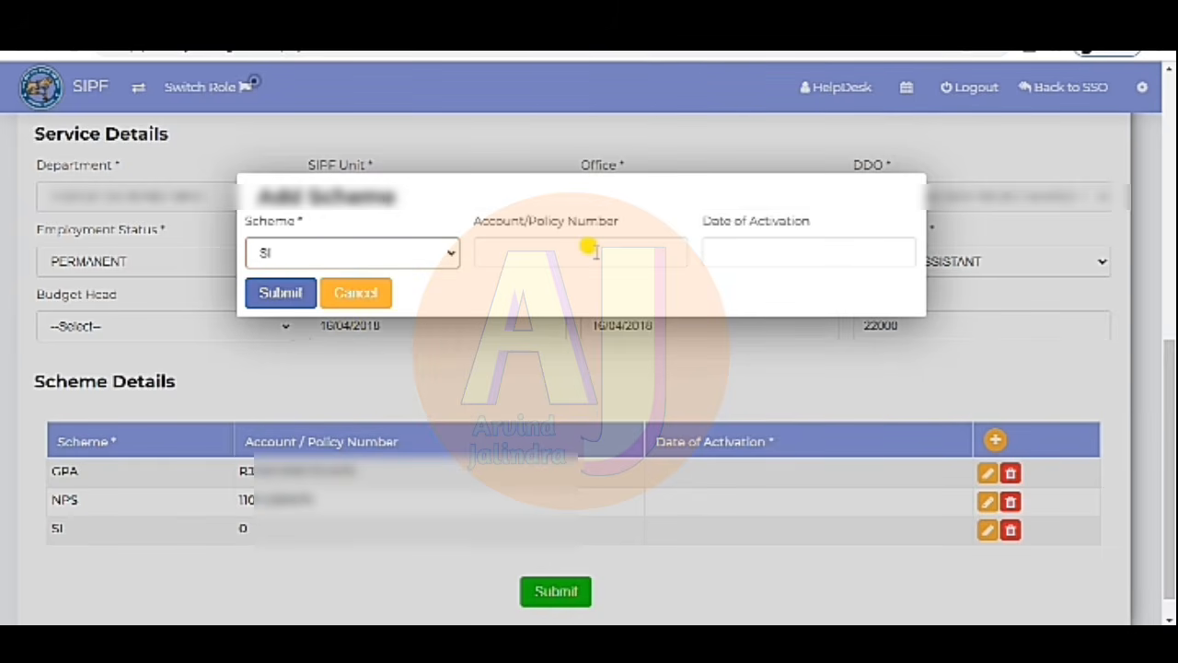
left_click(366, 293)
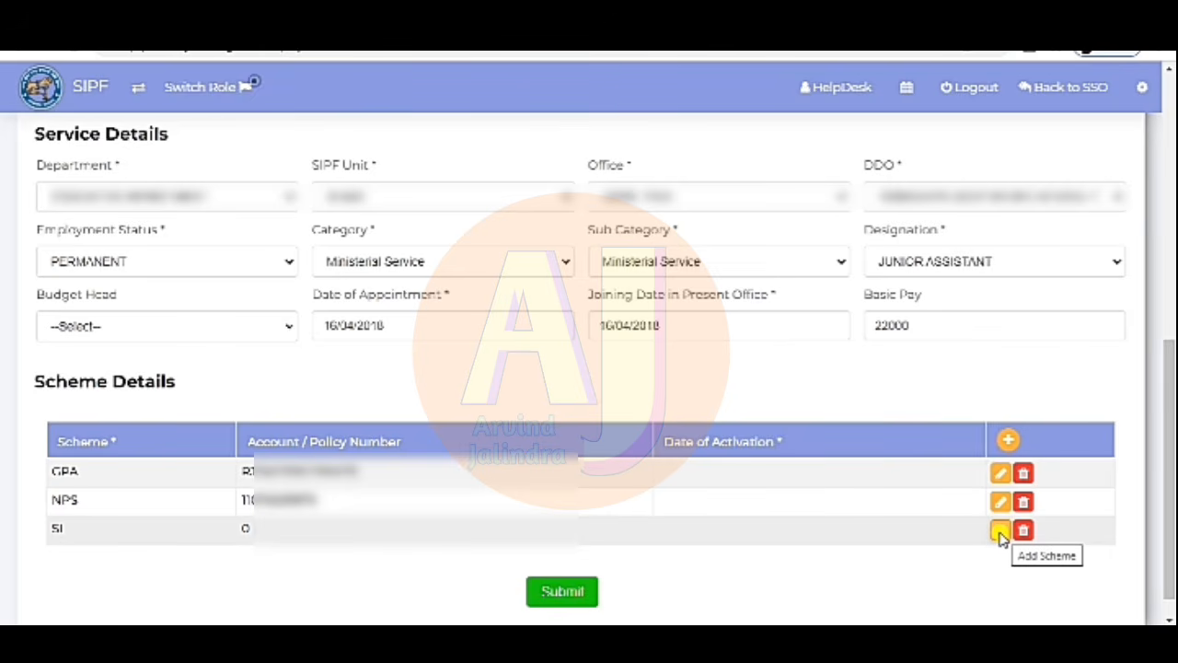
- Edit the SI scheme row with its real policy number and activation date 01/03/2021, then submit
left_click(1000, 532)
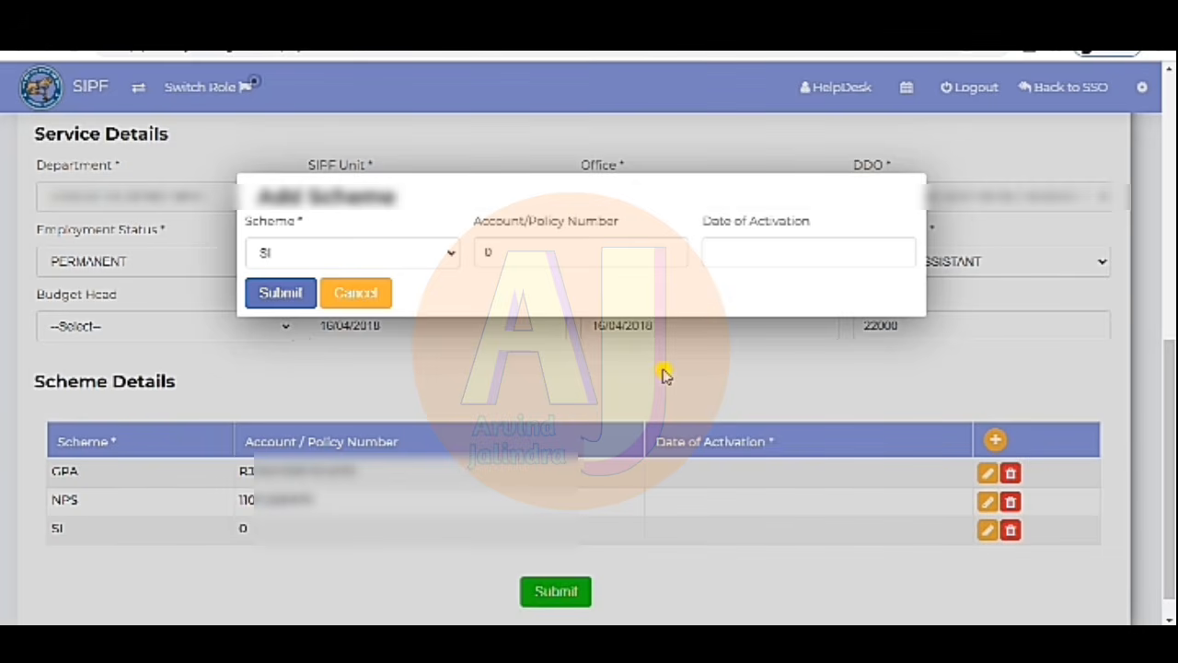
left_click(315, 253)
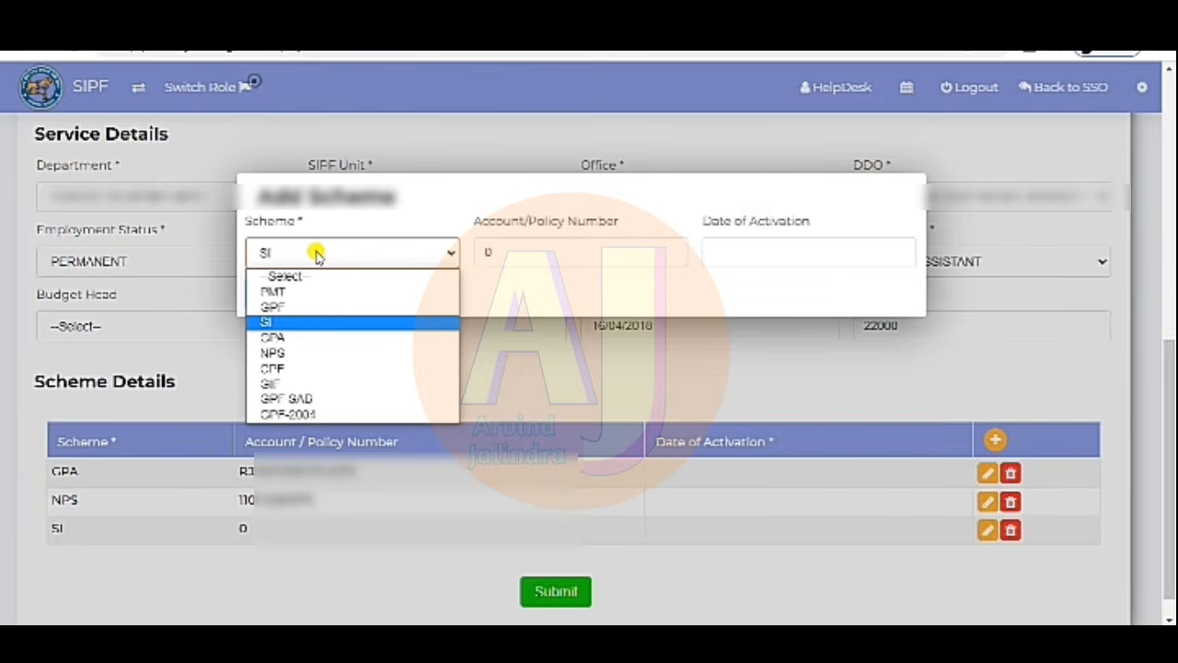
left_click(306, 321)
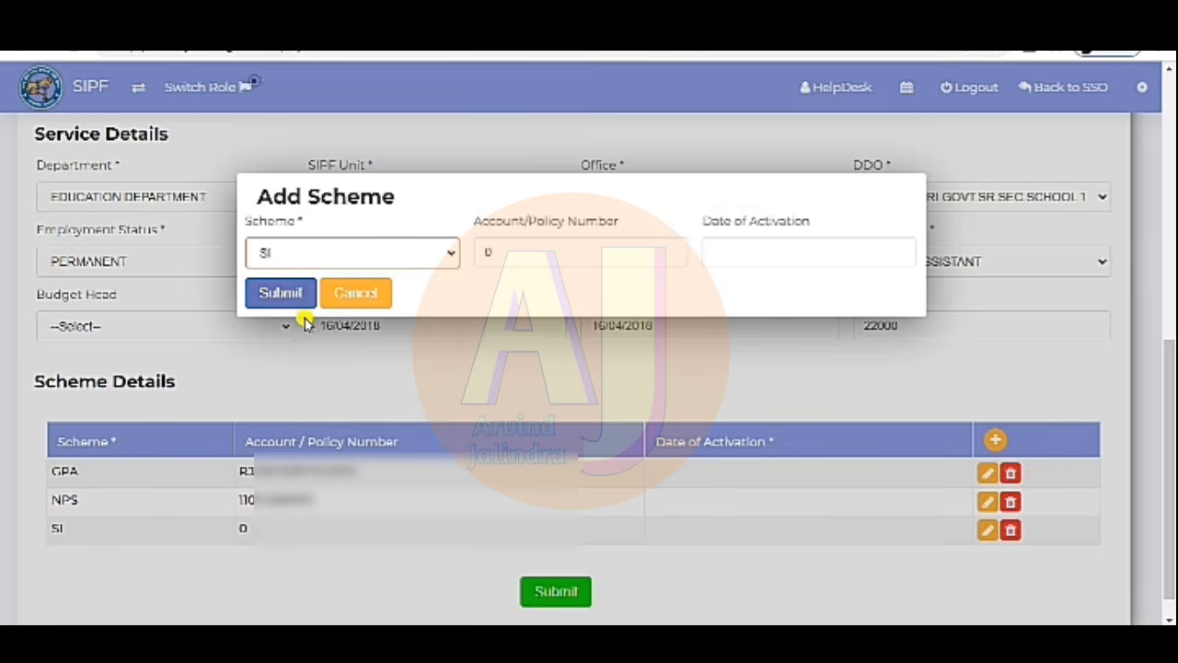
left_click(558, 247)
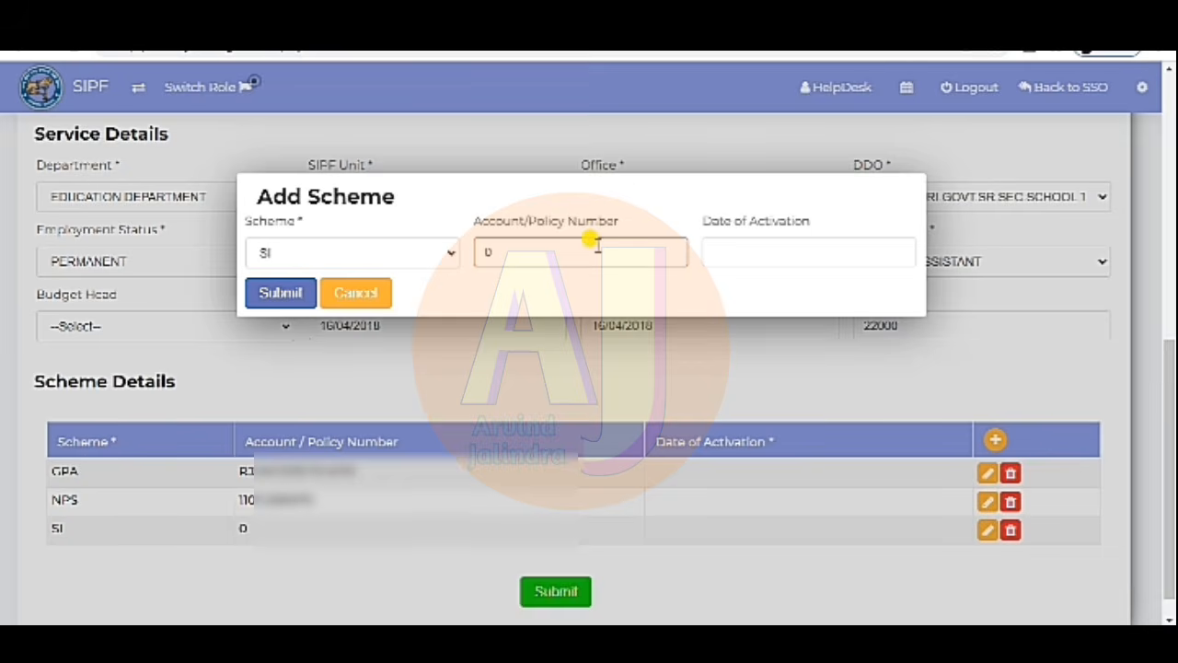
key("BackSpace")
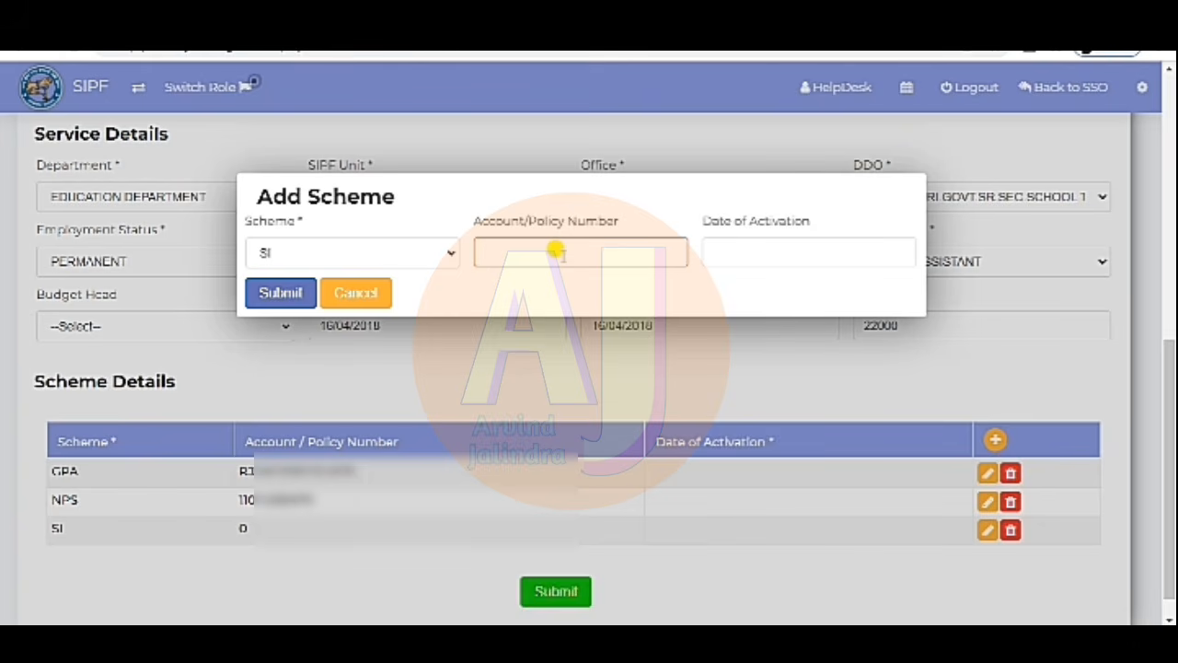
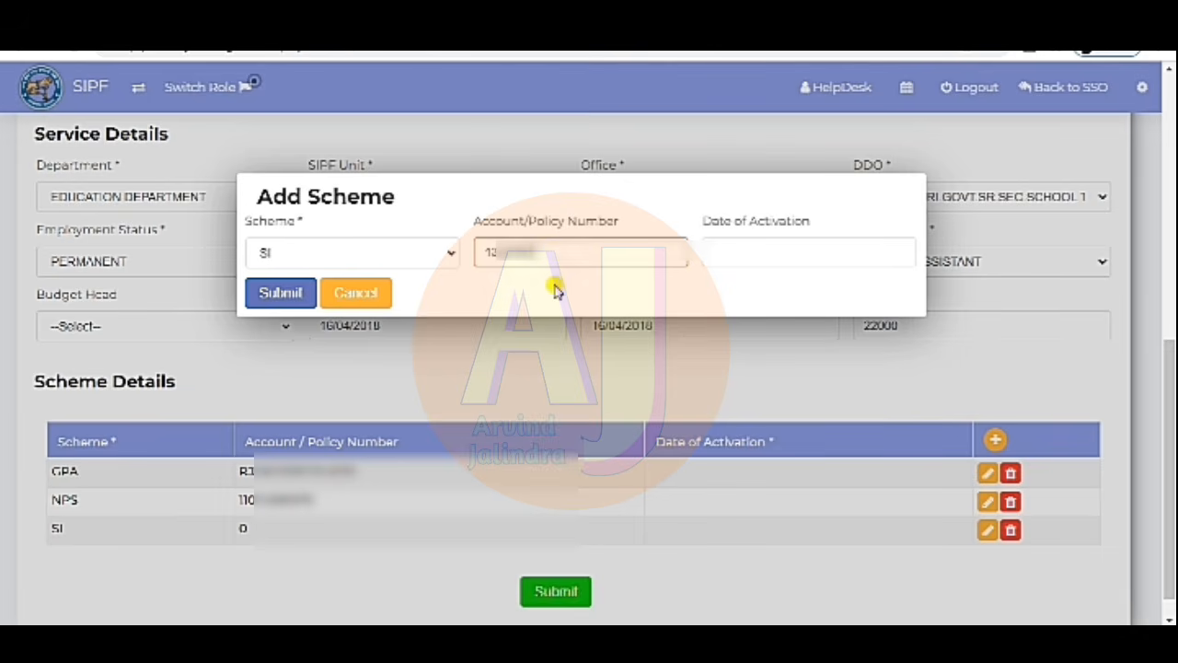
left_click(557, 287)
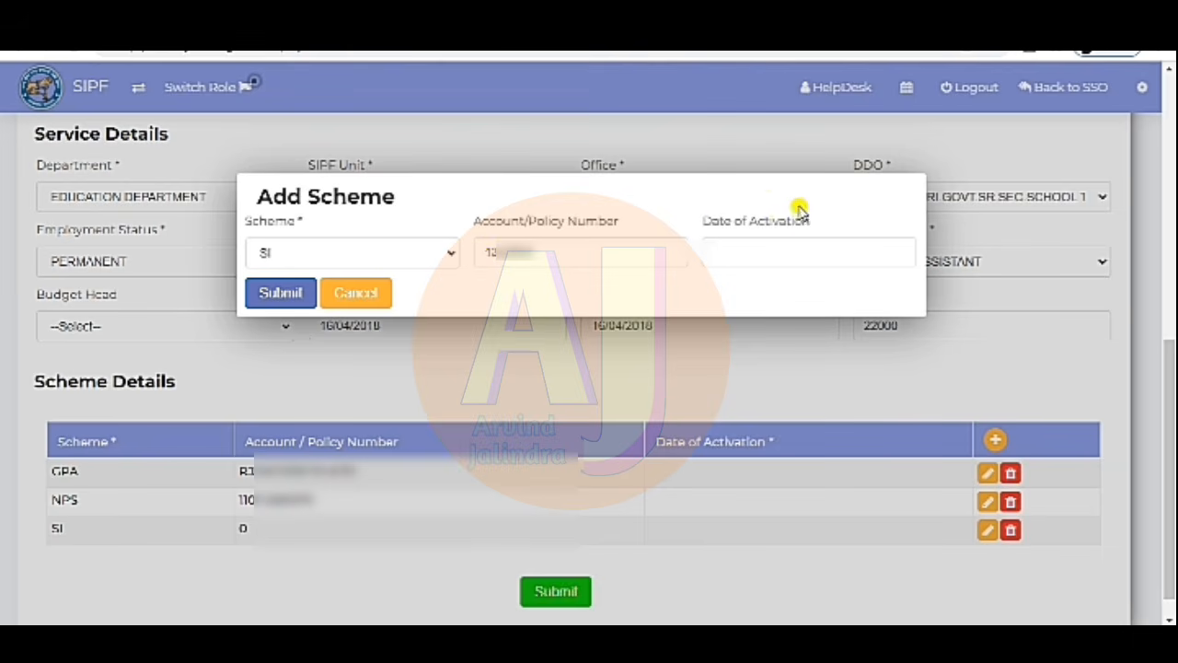
left_click(782, 261)
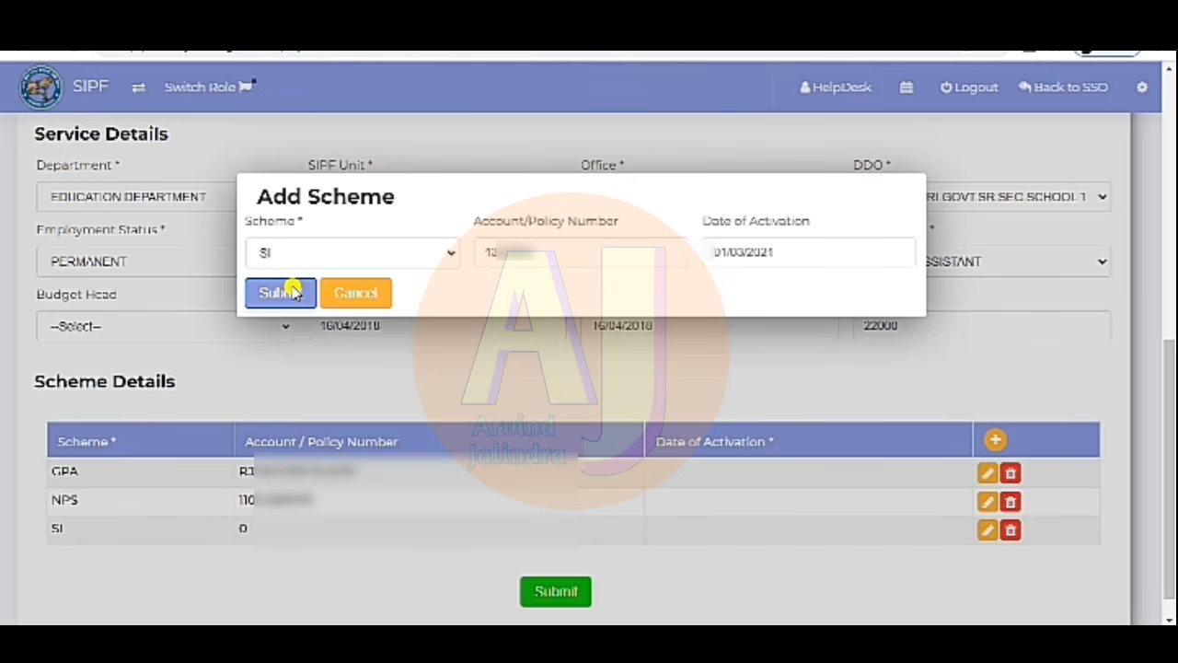
left_click(279, 294)
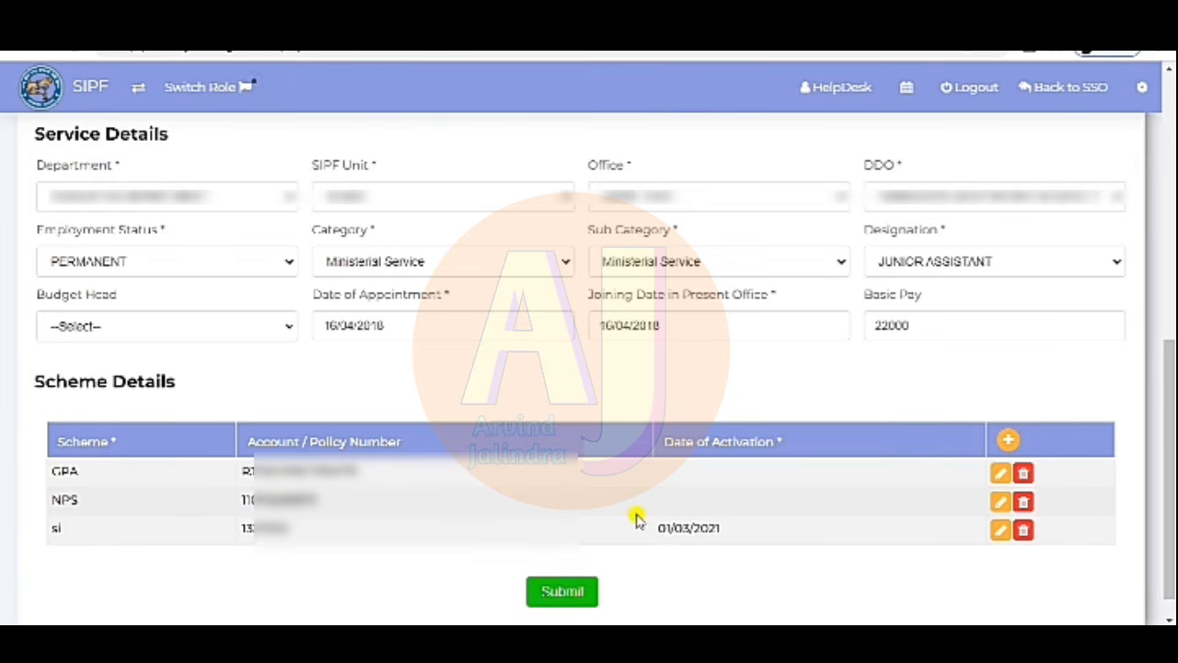
- Submit the updated employee profile from the bottom of the form
mouse_move(1170, 441)
left_mouse_down()
mouse_move(1171, 143)
mouse_move(1171, 431)
left_mouse_up()
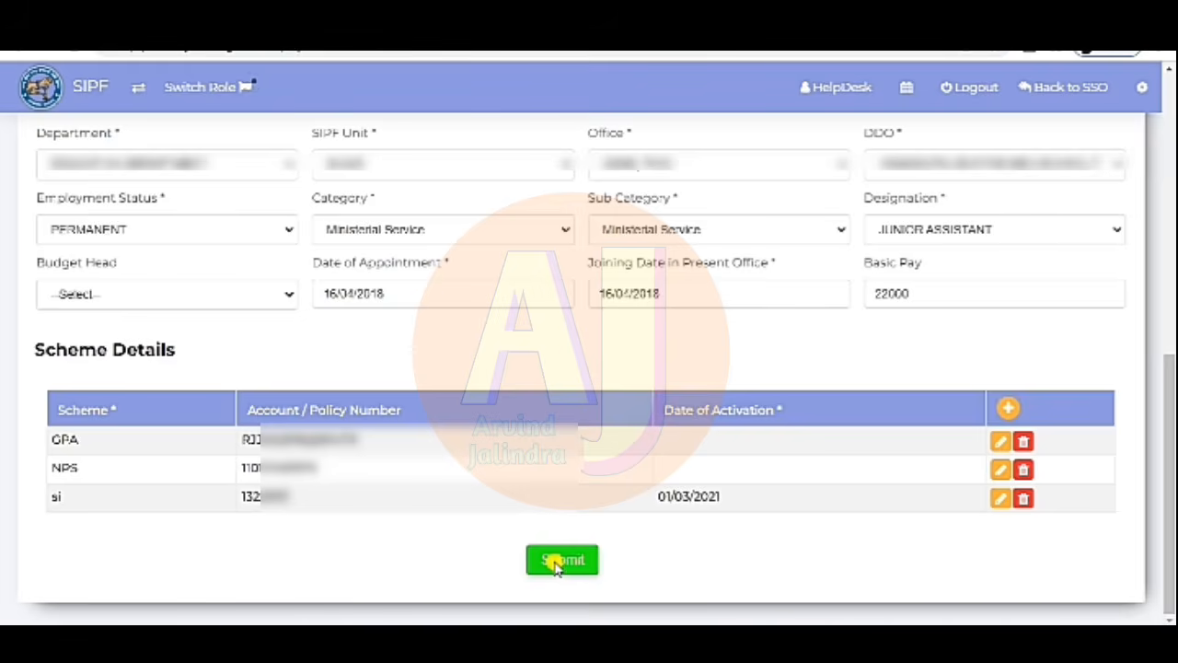
left_click(555, 561)
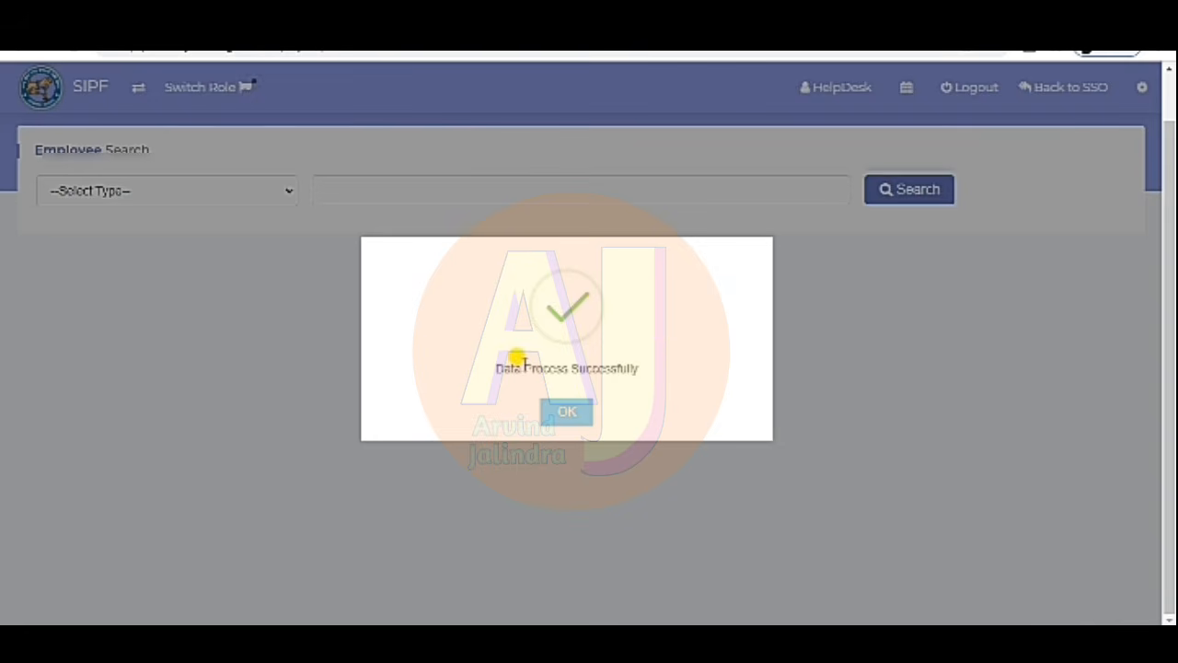
- Acknowledge the Data Process Successfully message to return to Employee Search
left_click(569, 411)
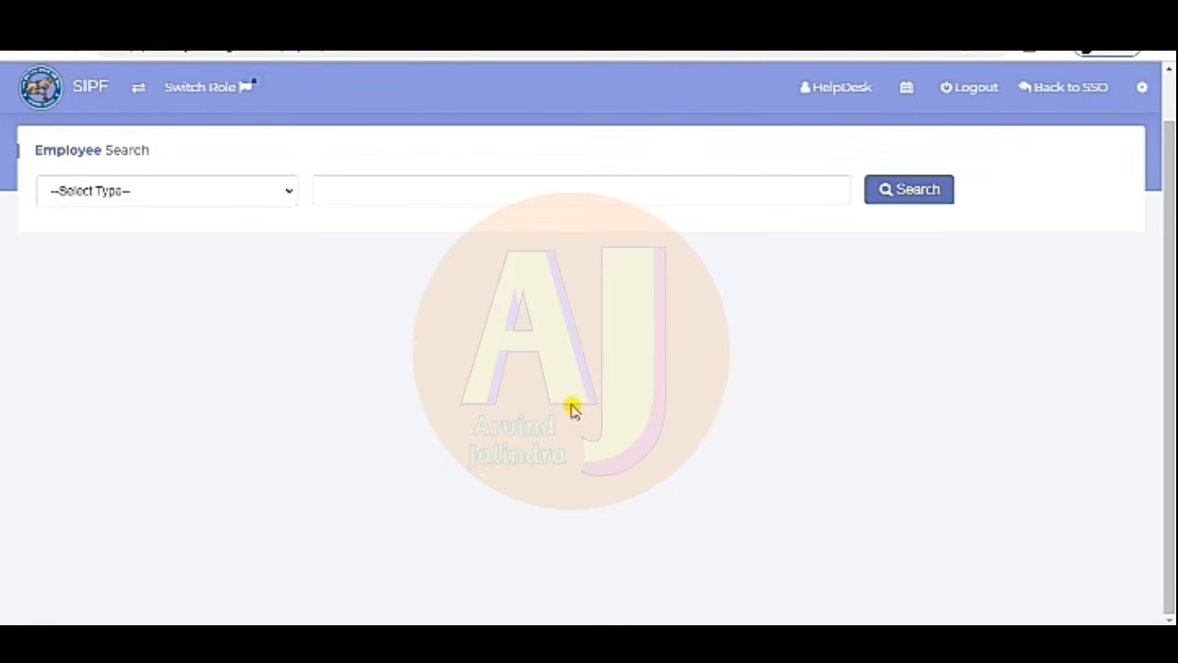